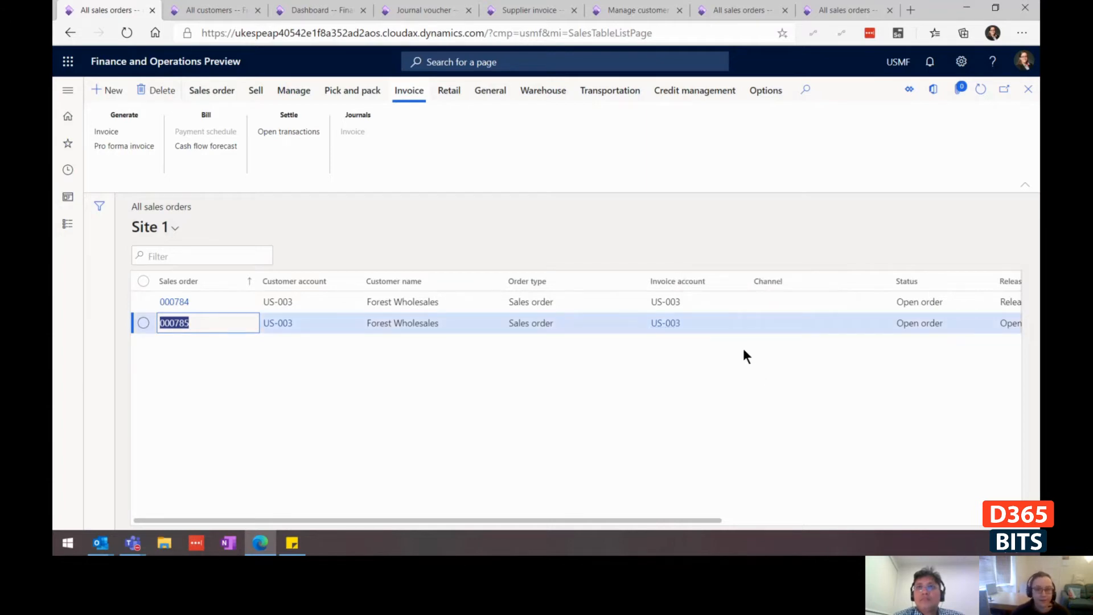
- Open the customer details for the invoice account of the second sales order
{"action": "right_click", "coordinate": [722, 328]}
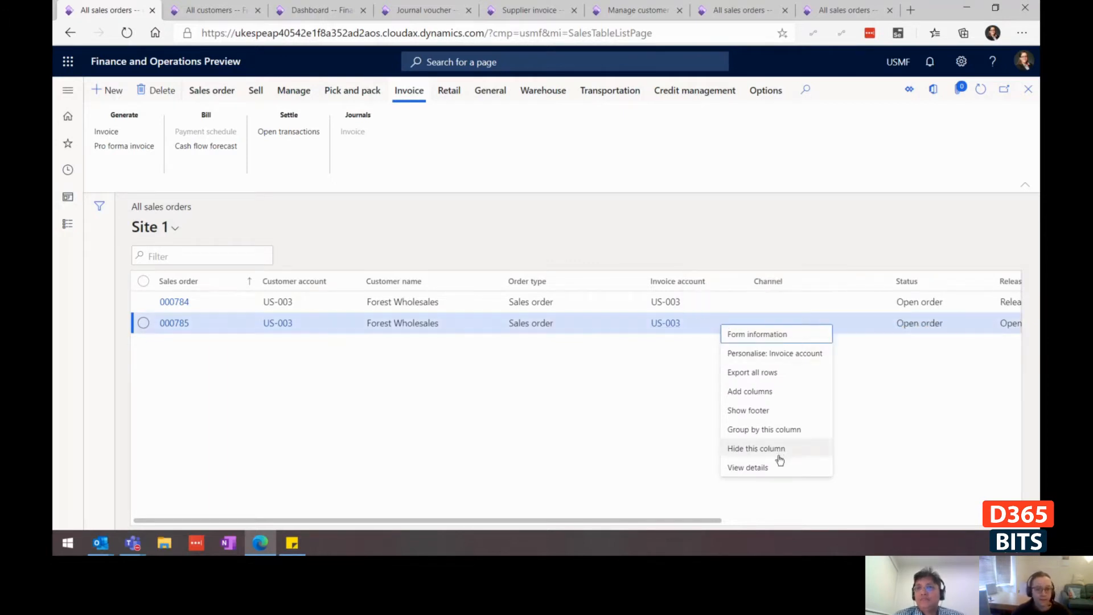
{"action": "left_click", "coordinate": [748, 470]}
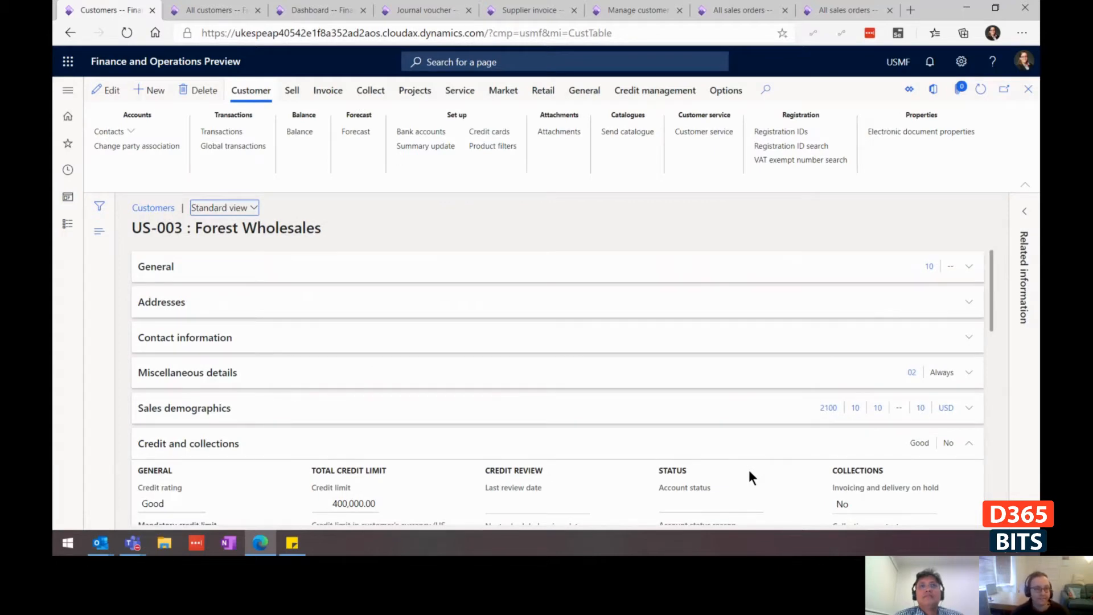
- View the options for opening or exporting the All customers list in Microsoft Office
{"action": "left_click", "coordinate": [216, 11]}
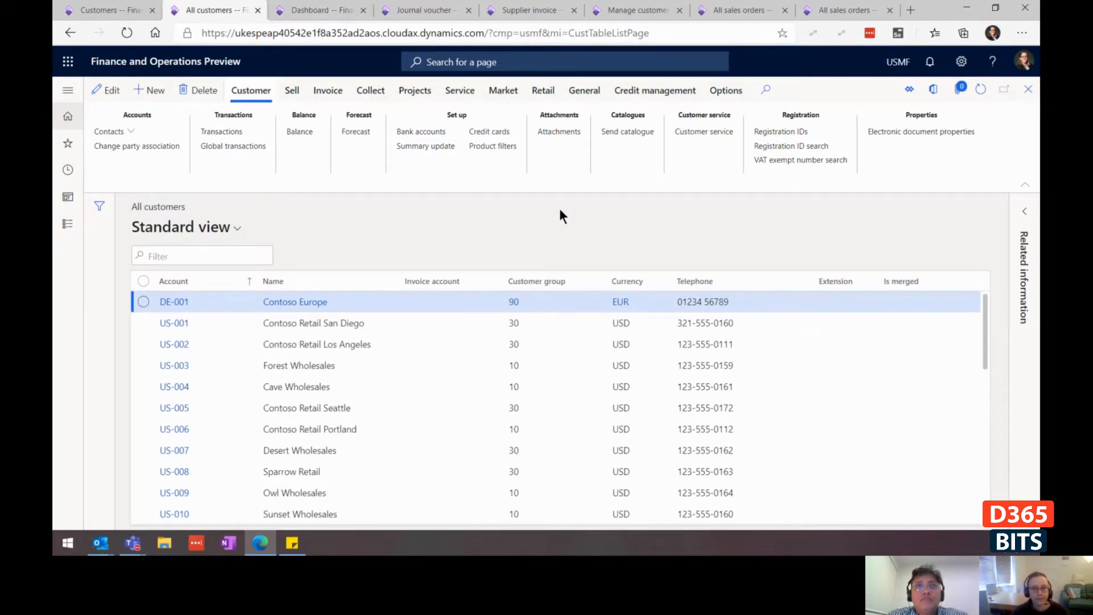
{"action": "left_click", "coordinate": [933, 95]}
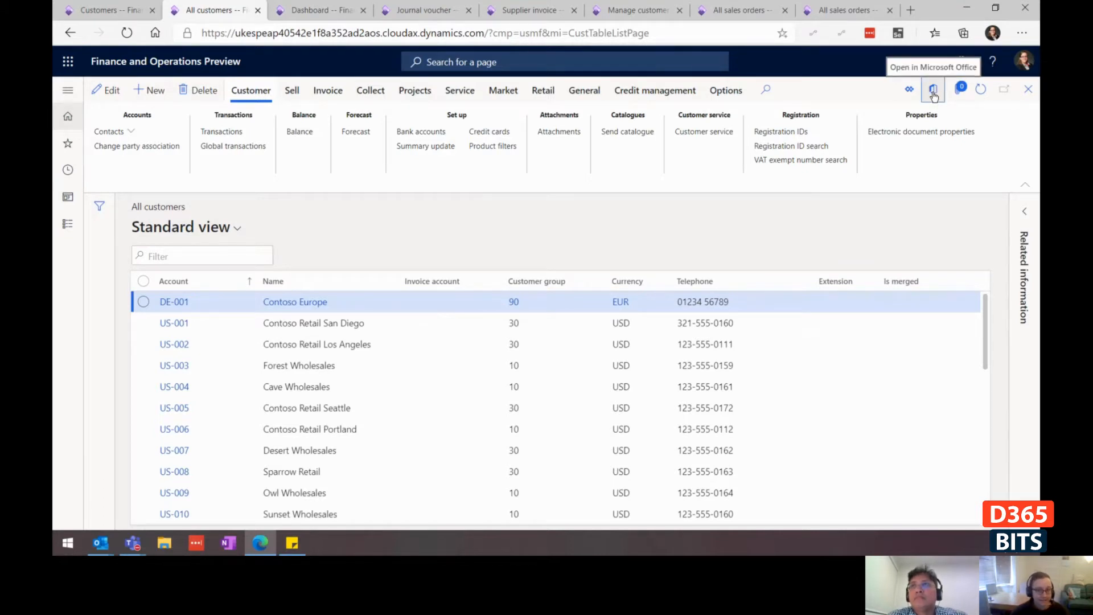
{"action": "left_click", "coordinate": [932, 91]}
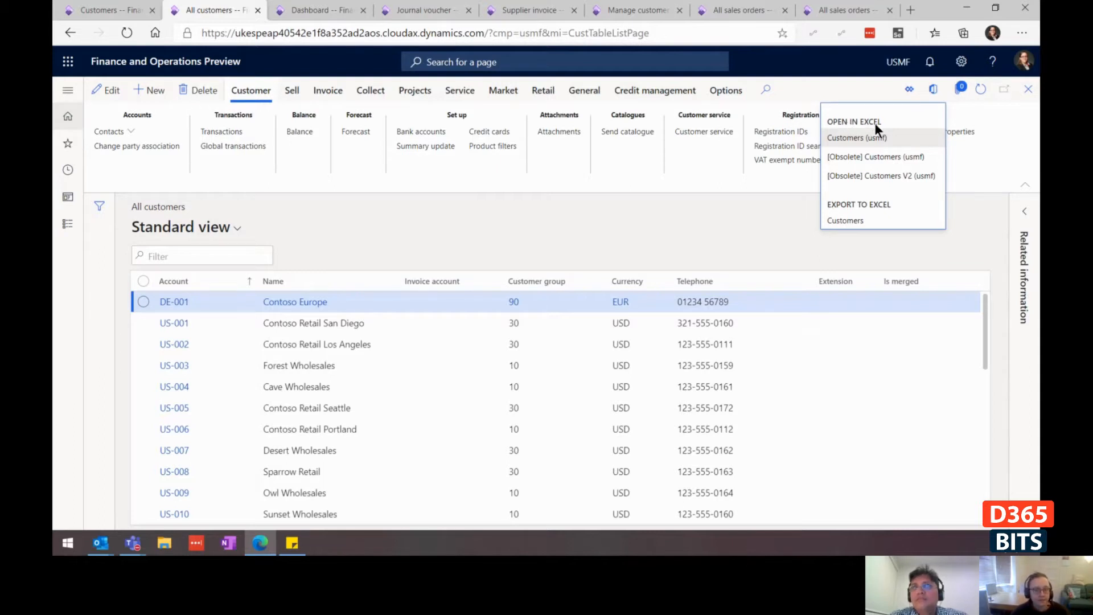
{"action": "left_click", "coordinate": [471, 245]}
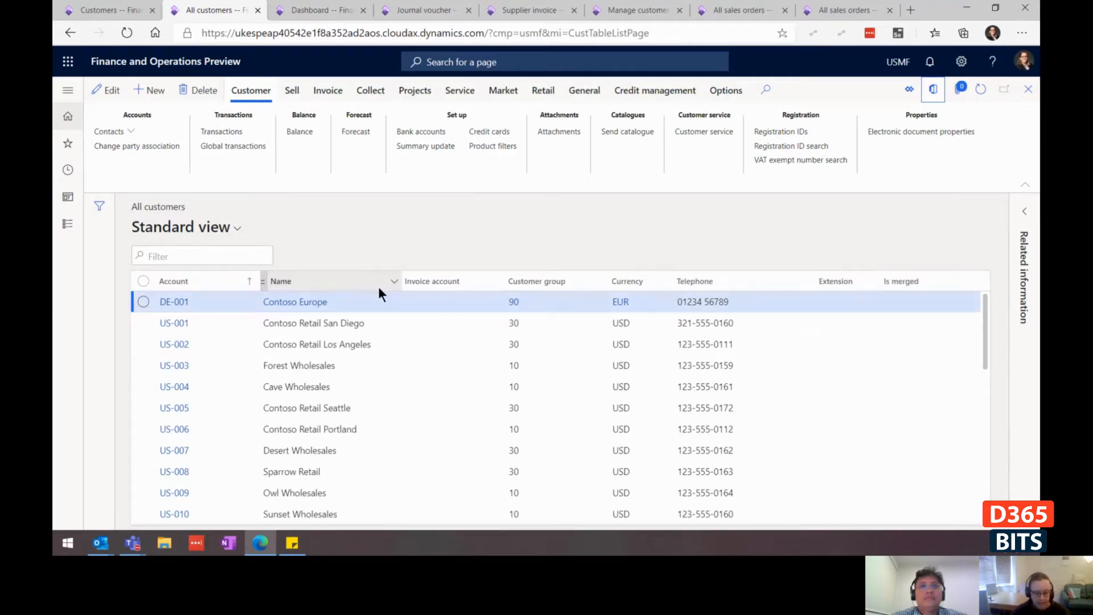
- Bring up the Export to Excel options for all rows of the customer list and cancel without exporting
{"action": "right_click", "coordinate": [371, 282]}
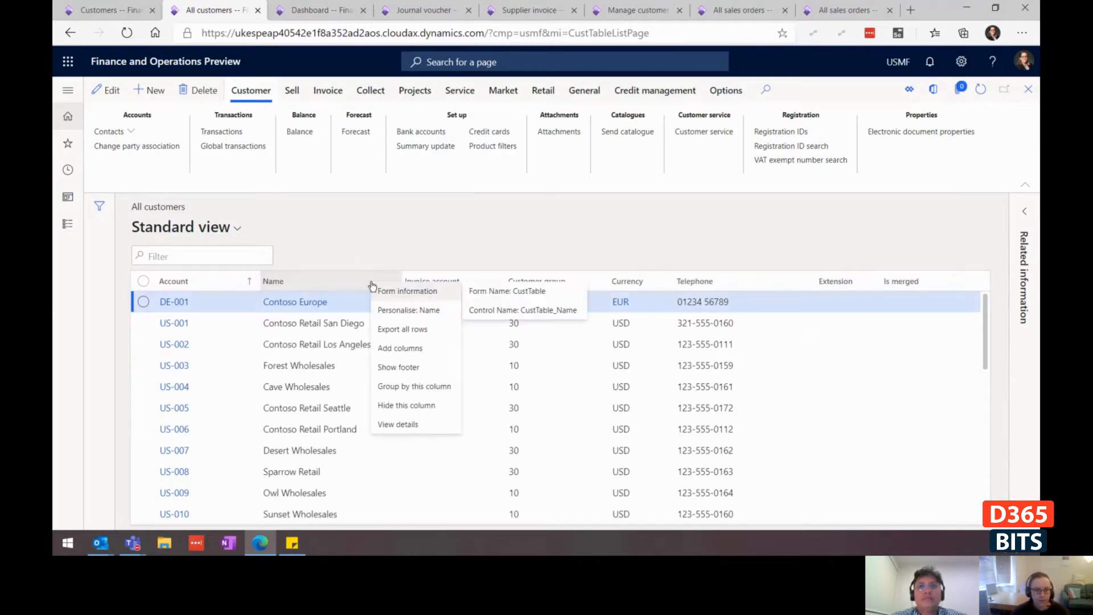
{"action": "left_click", "coordinate": [408, 329]}
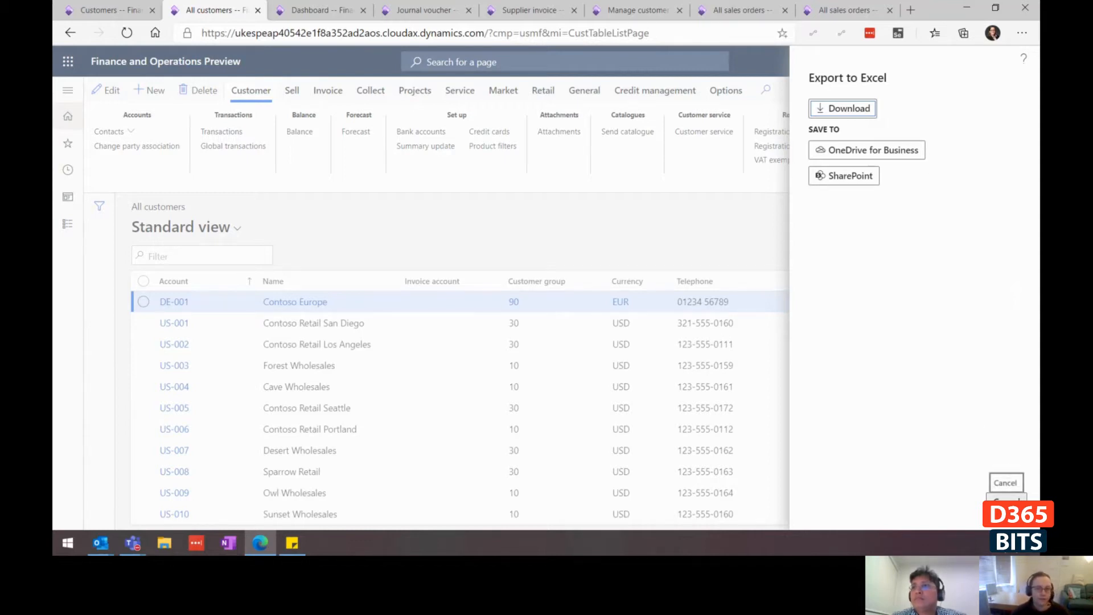
{"action": "left_click", "coordinate": [1004, 482]}
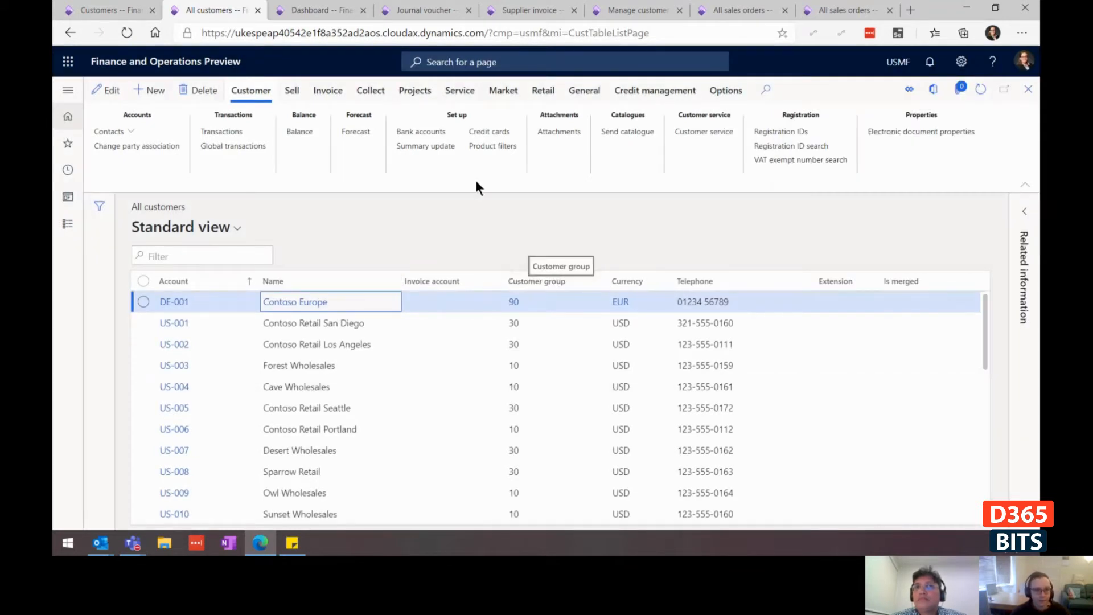
- In the dashboard page's Inquiry query, set the Voucher criteria to v*
{"action": "left_click", "coordinate": [309, 9]}
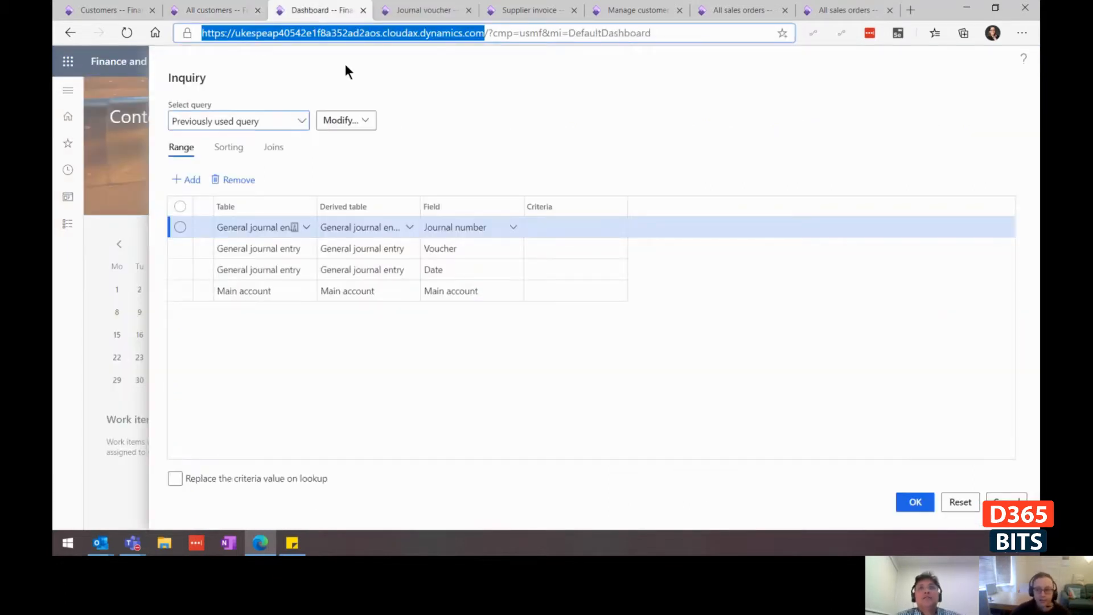
{"action": "left_click", "coordinate": [569, 243]}
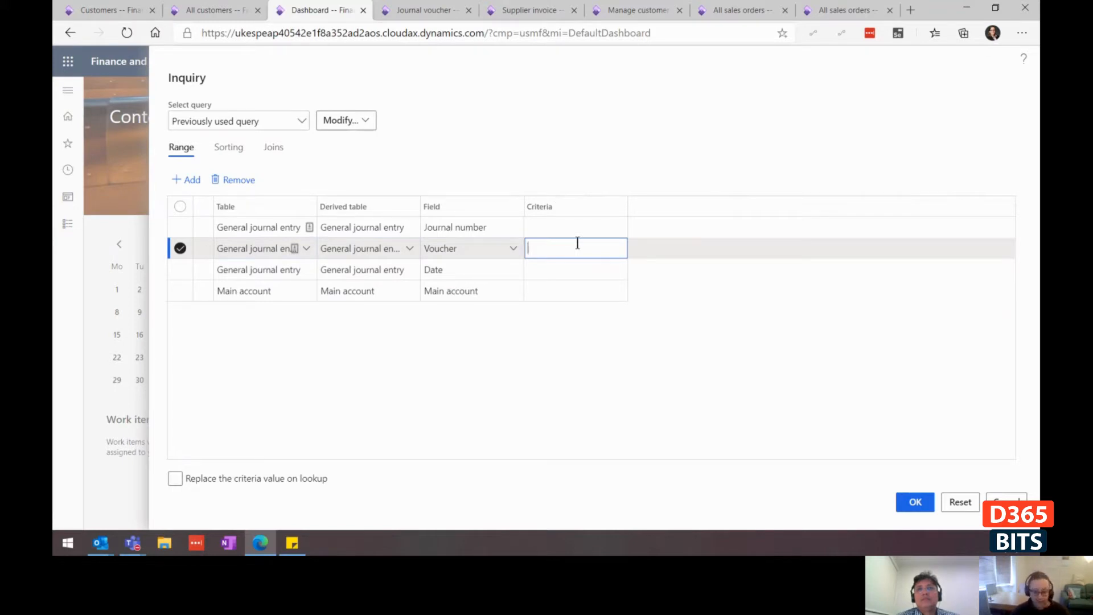
{"action": "type", "text": "v"}
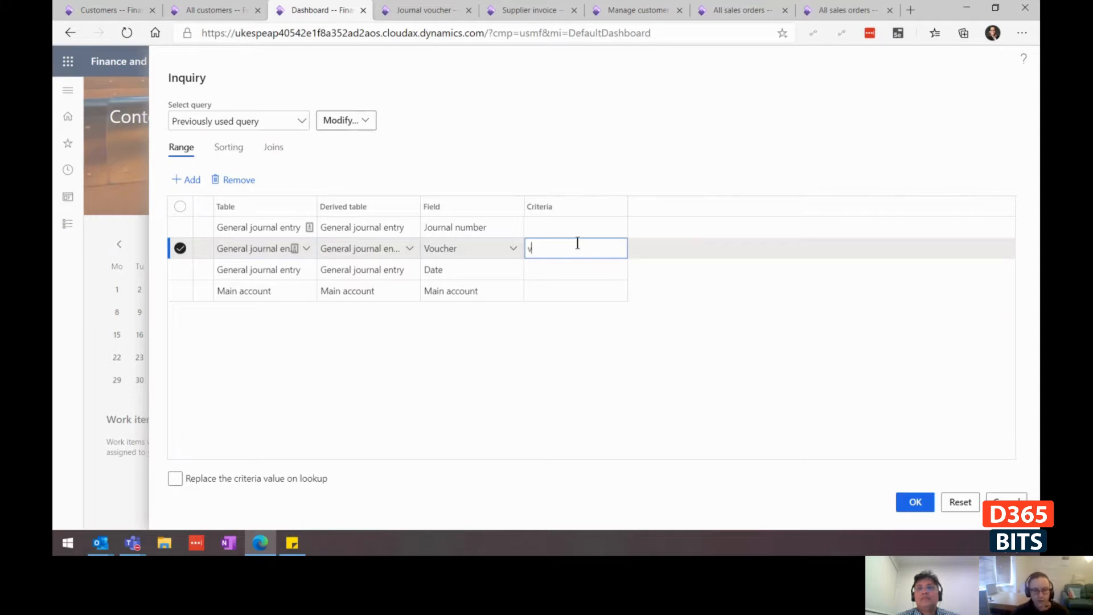
{"action": "key", "text": "BackSpace"}
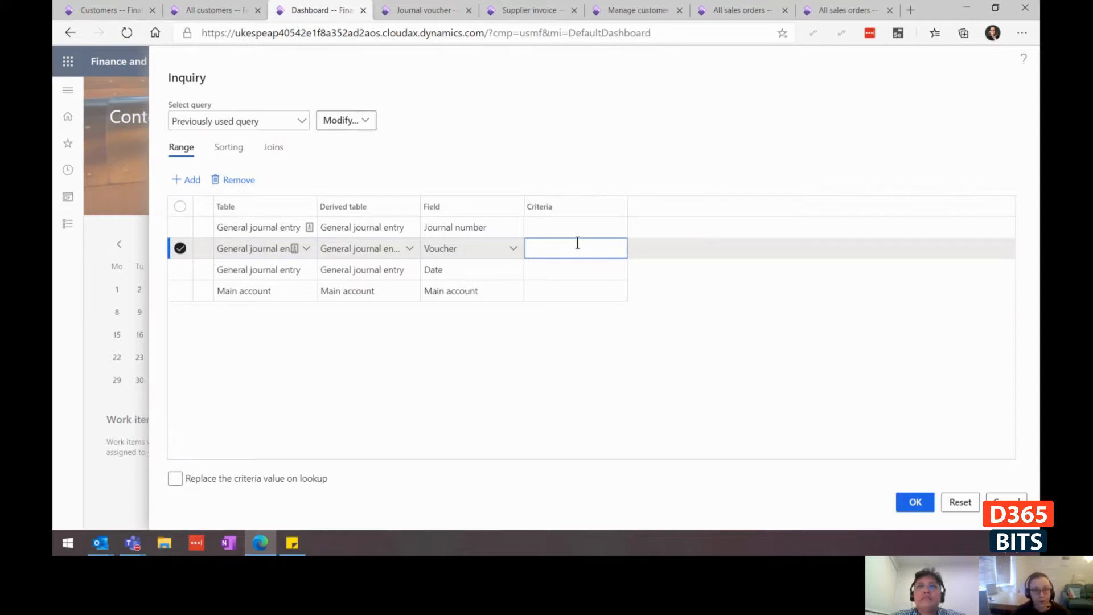
{"action": "type", "text": "v*"}
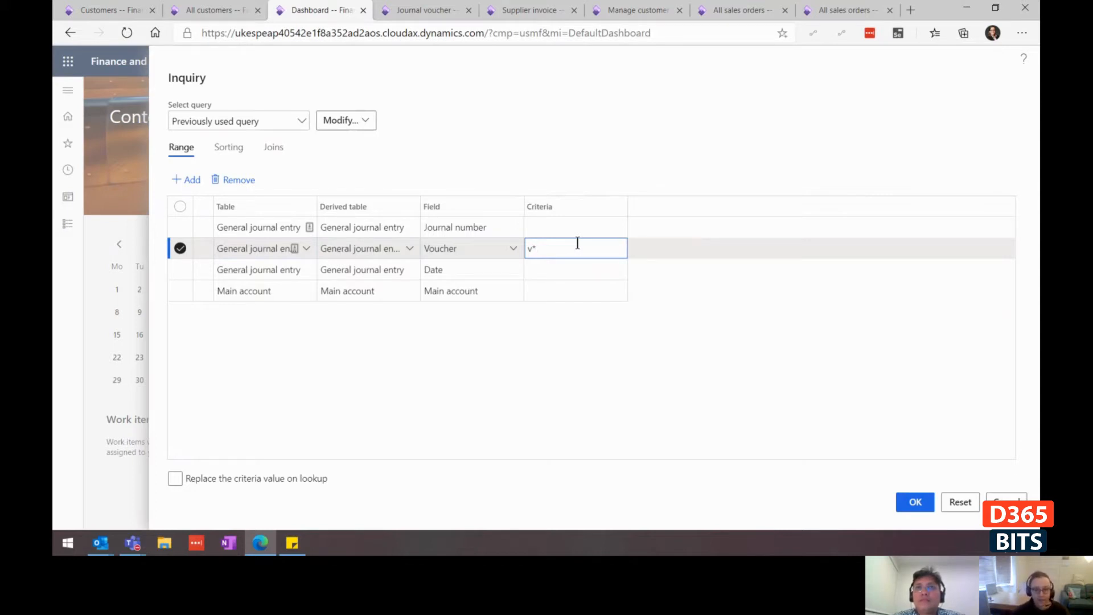
{"action": "key", "text": "Down"}
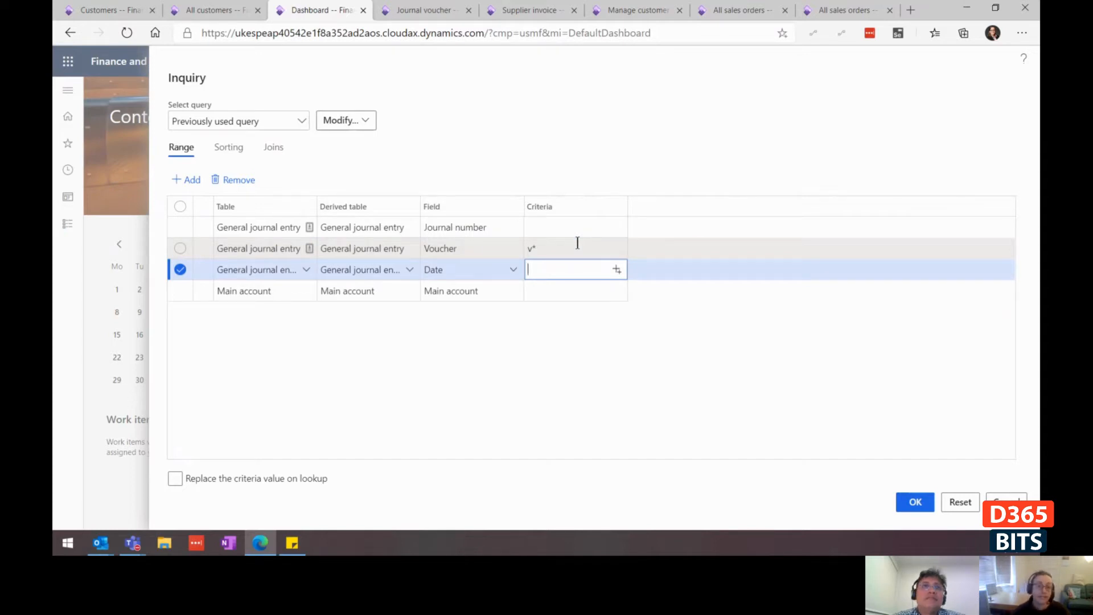
- Set the Journal number criteria to the range 00048..00050
{"action": "key", "text": "Up"}
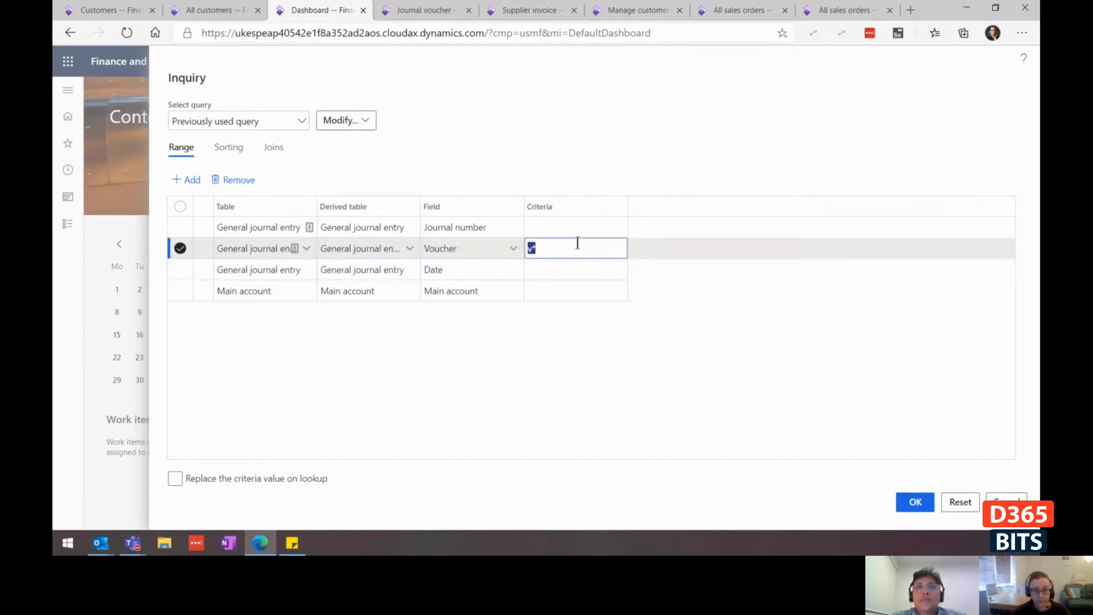
{"action": "key", "text": "Up"}
{"action": "type", "text": "000"}
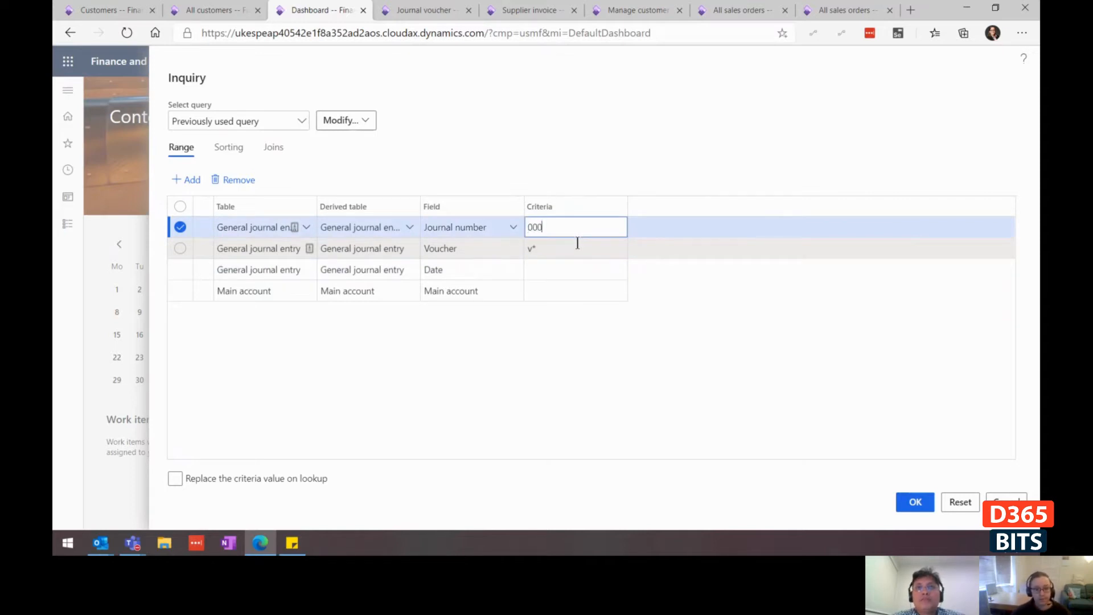
{"action": "type", "text": "48"}
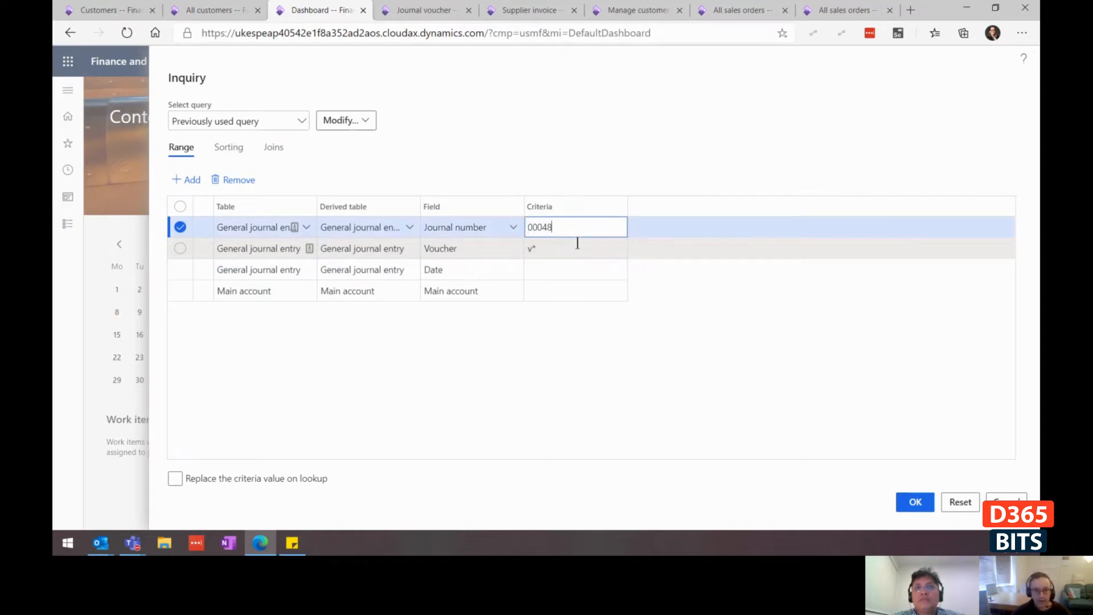
{"action": "type", "text": ".."}
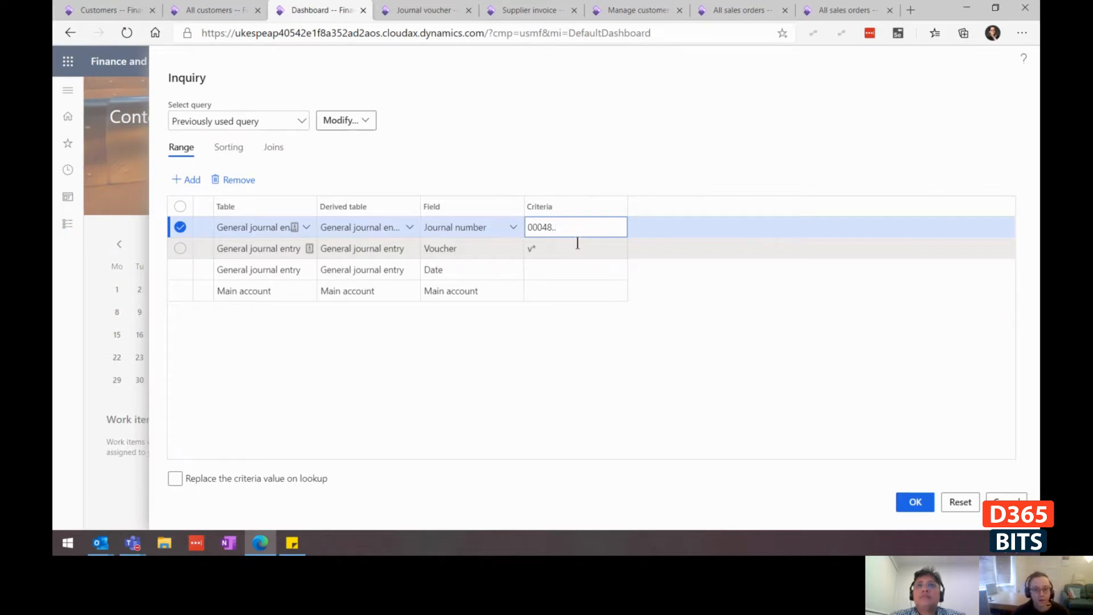
{"action": "type", "text": "0004"}
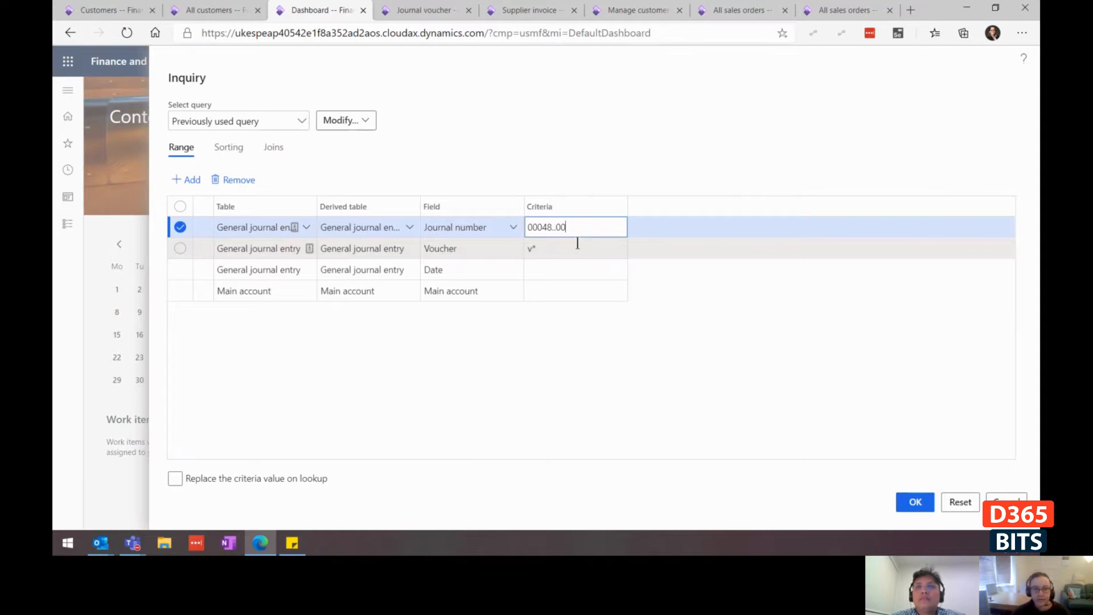
{"action": "key", "text": "BackSpace"}
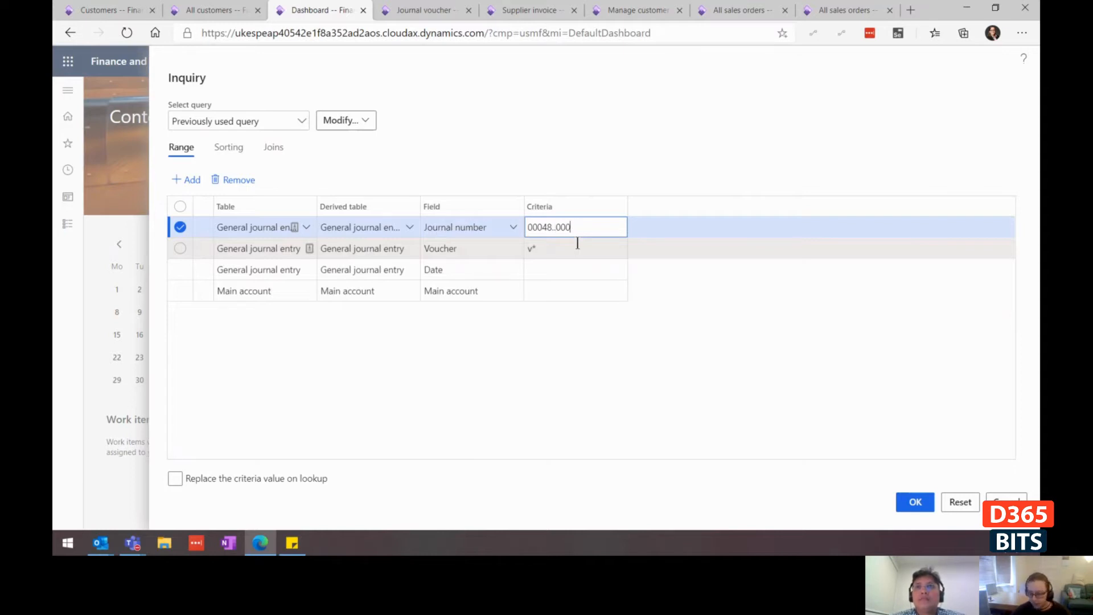
{"action": "type", "text": "50"}
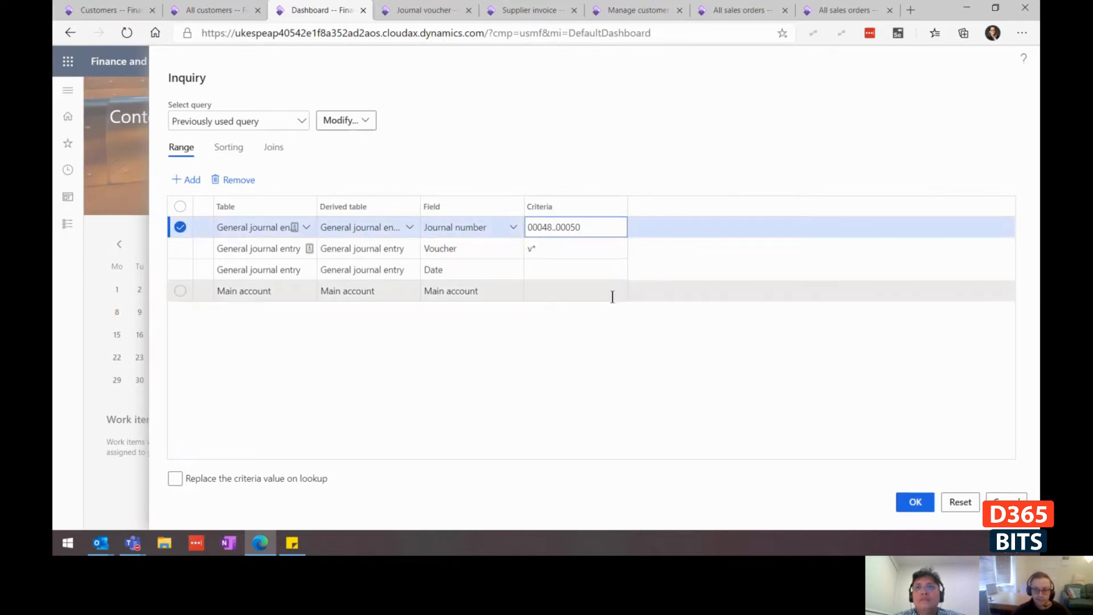
- Go to the open journal voucher and set its line's date to 07/06/2020
{"action": "left_click", "coordinate": [429, 11]}
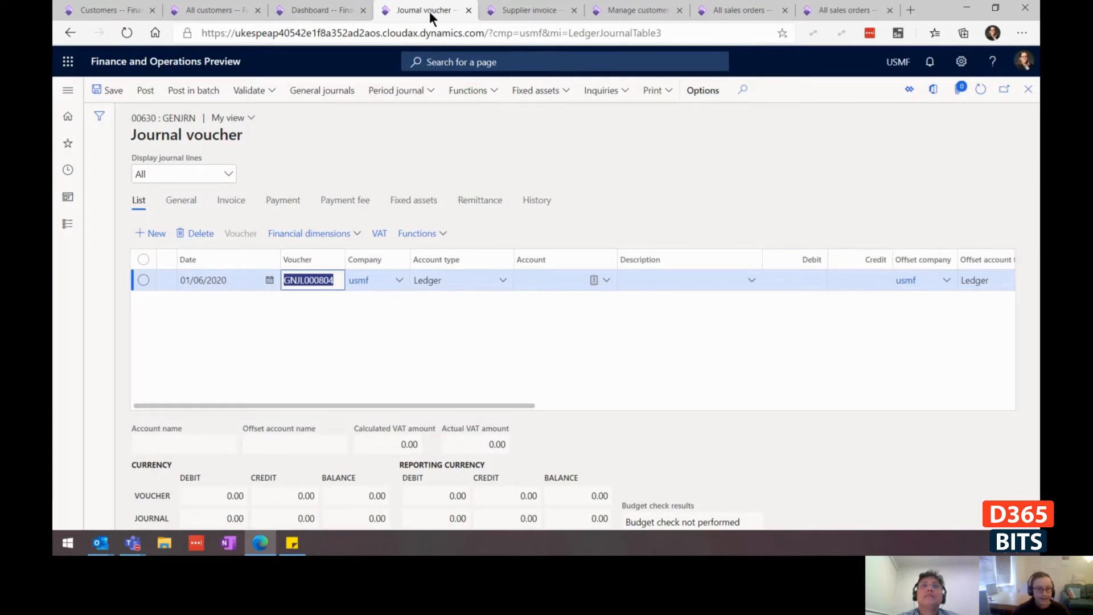
{"action": "left_click", "coordinate": [241, 279]}
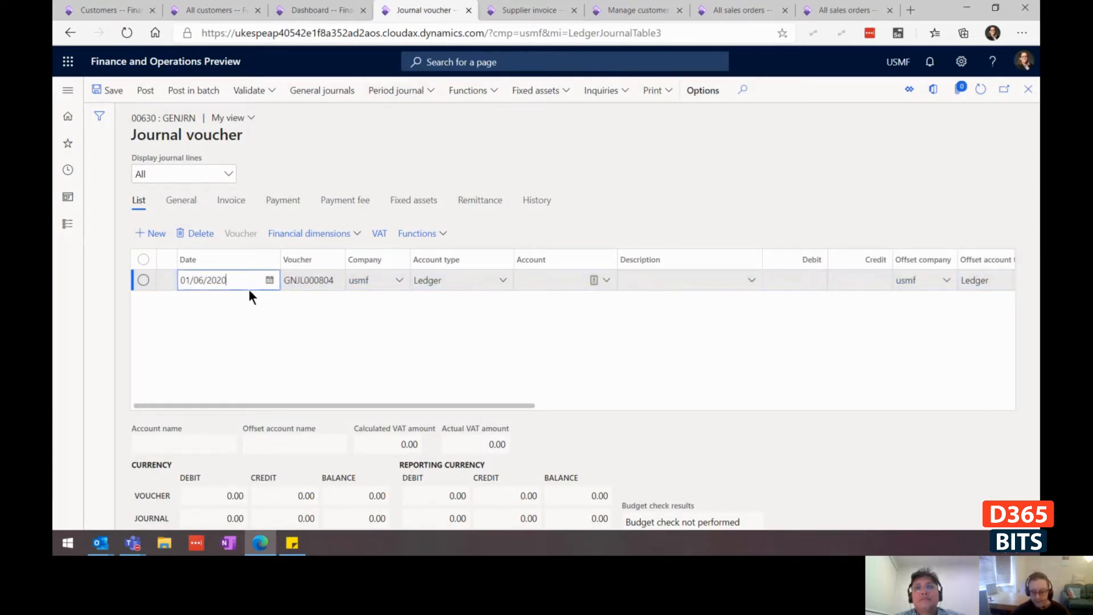
{"action": "key", "text": "ctrl+a"}
{"action": "key", "text": "Home"}
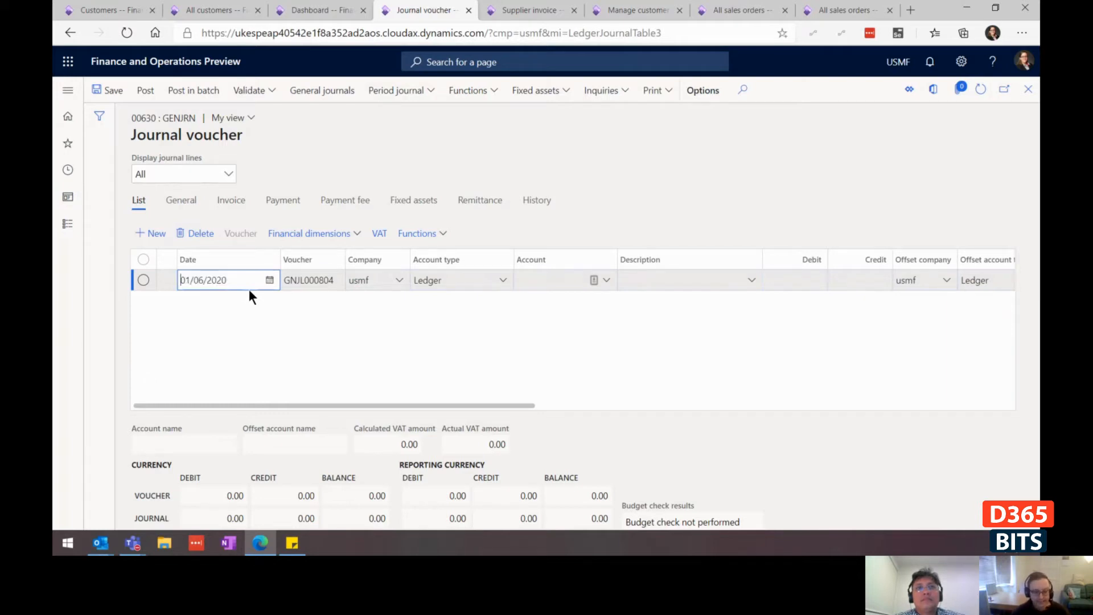
{"action": "key", "text": "ctrl+a"}
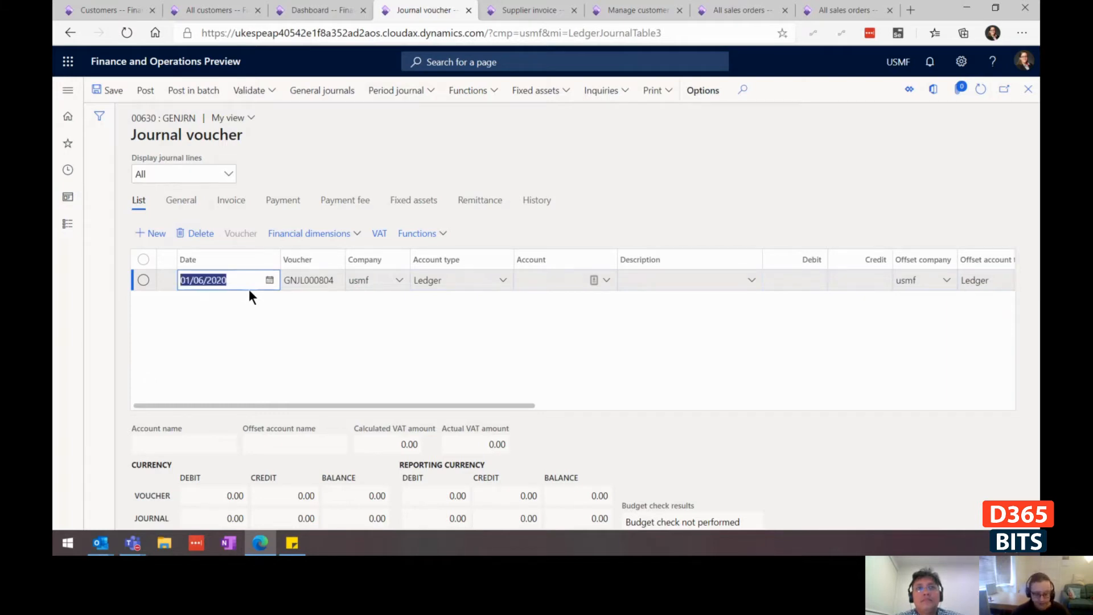
{"action": "type", "text": "07"}
{"action": "key", "text": "Tab"}
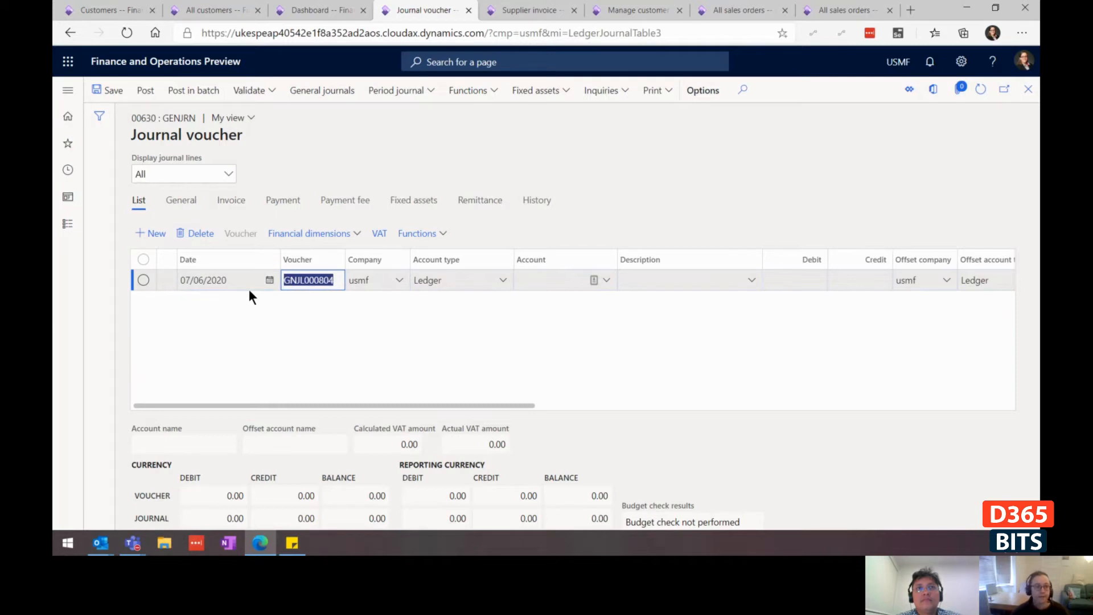
- Change the journal line's date to 01/06/2020 and set it back to 07/06/2020
{"action": "key", "text": "shift+Tab"}
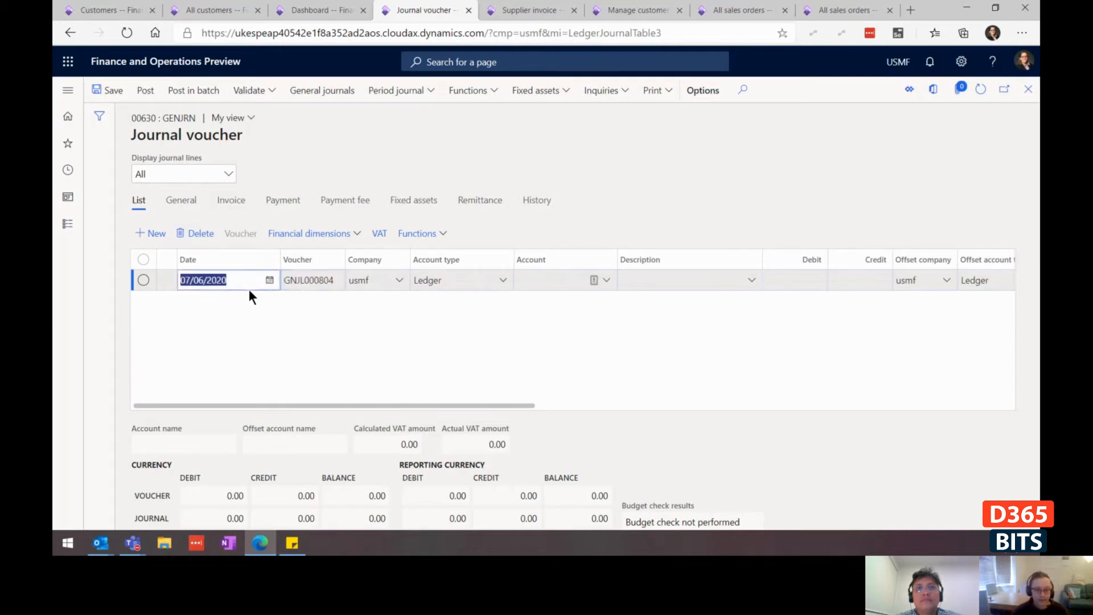
{"action": "type", "text": "1/06/20"}
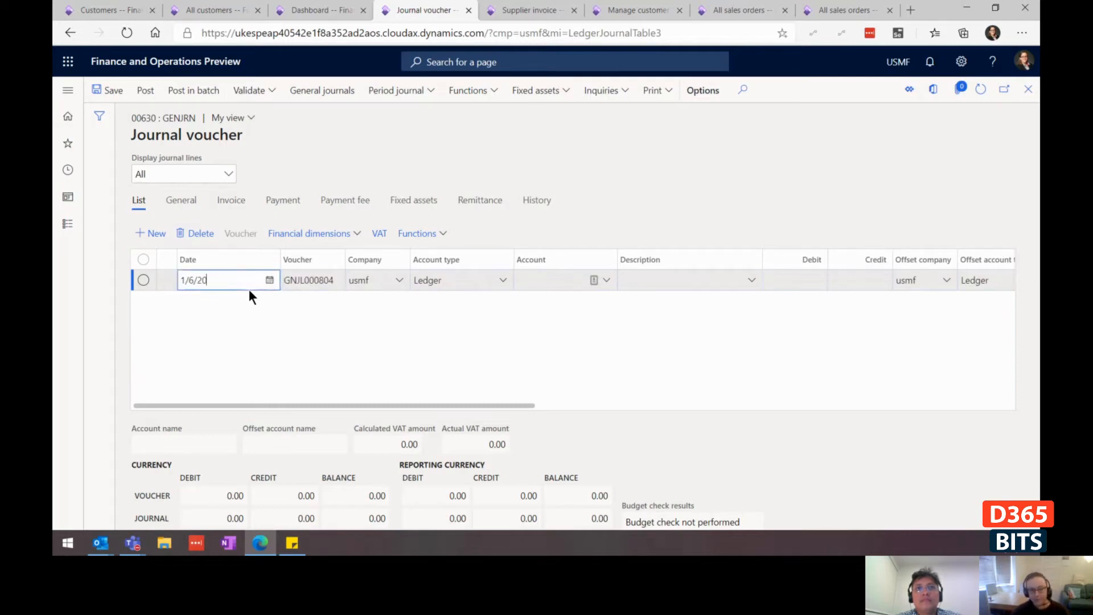
{"action": "key", "text": "Tab"}
{"action": "key", "text": "shift+Tab"}
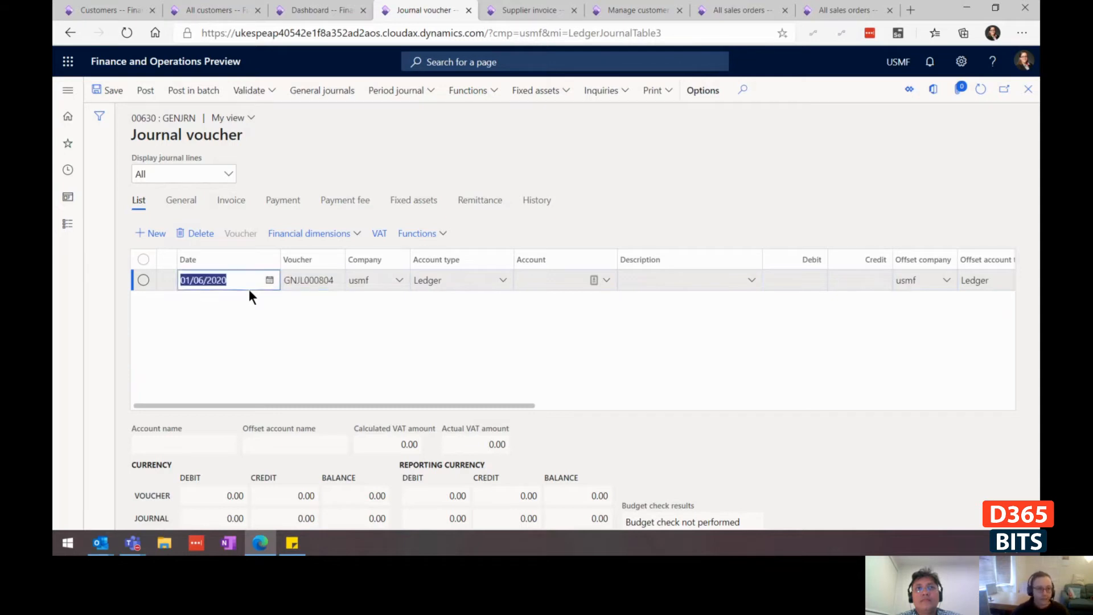
{"action": "type", "text": "7"}
{"action": "key", "text": "Tab"}
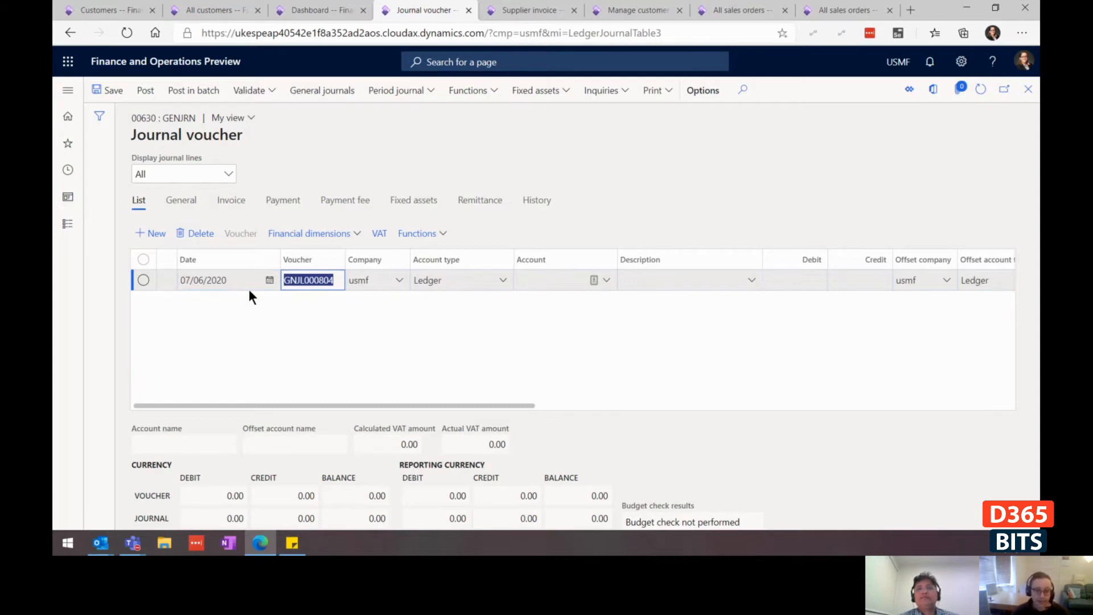
- Enter the formula =2500*0.1 as the journal line's debit amount
{"action": "key", "text": "Tab"}
{"action": "key", "text": "Tab"}
{"action": "key", "text": "Tab"}
{"action": "key", "text": "Tab"}
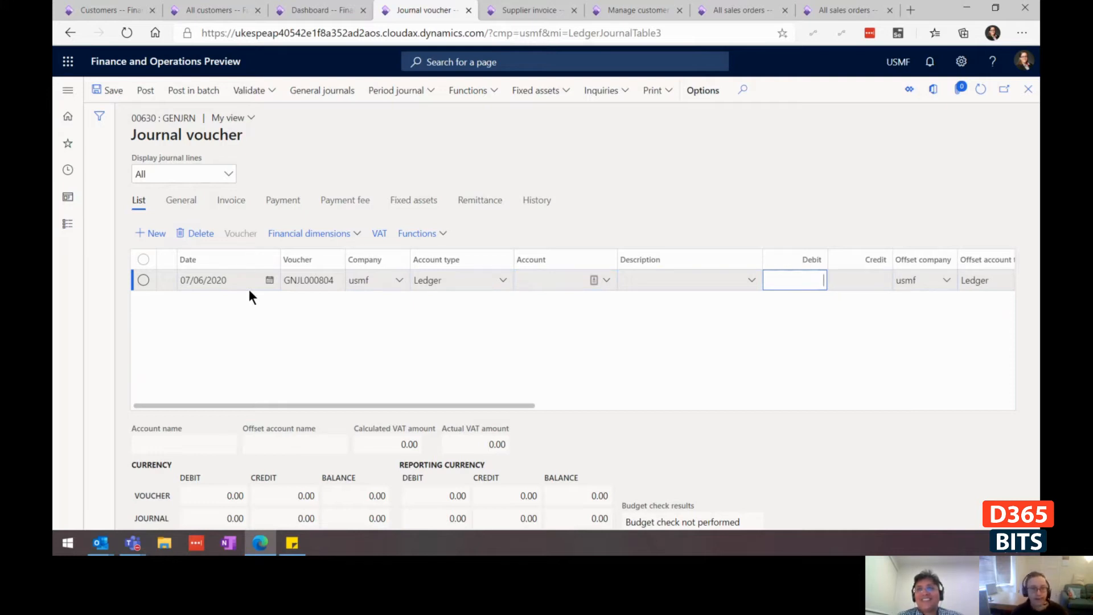
{"action": "type", "text": "="}
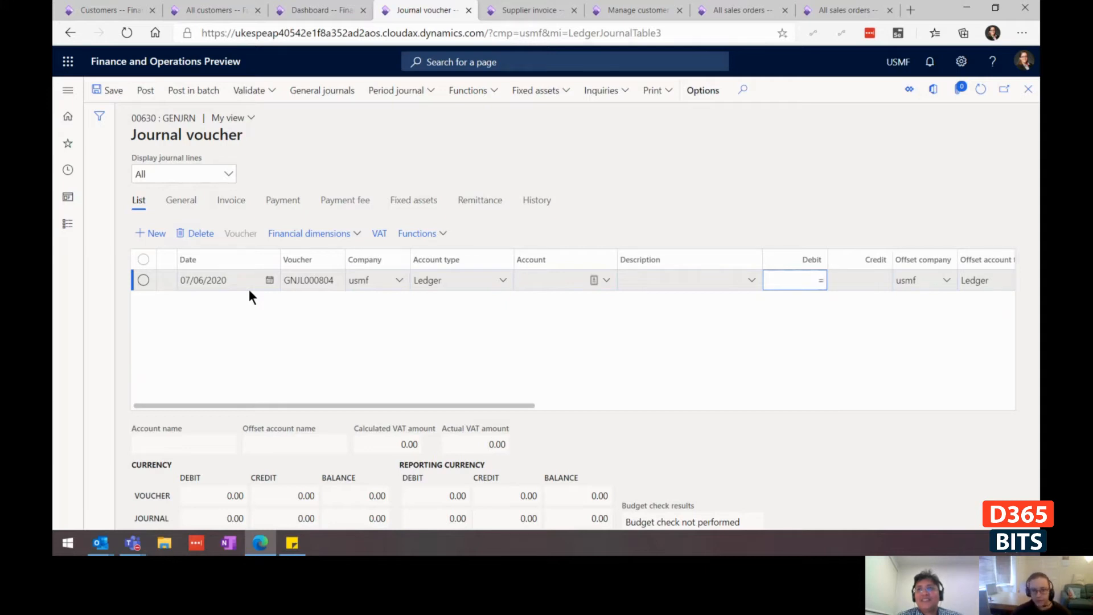
{"action": "type", "text": "2500"}
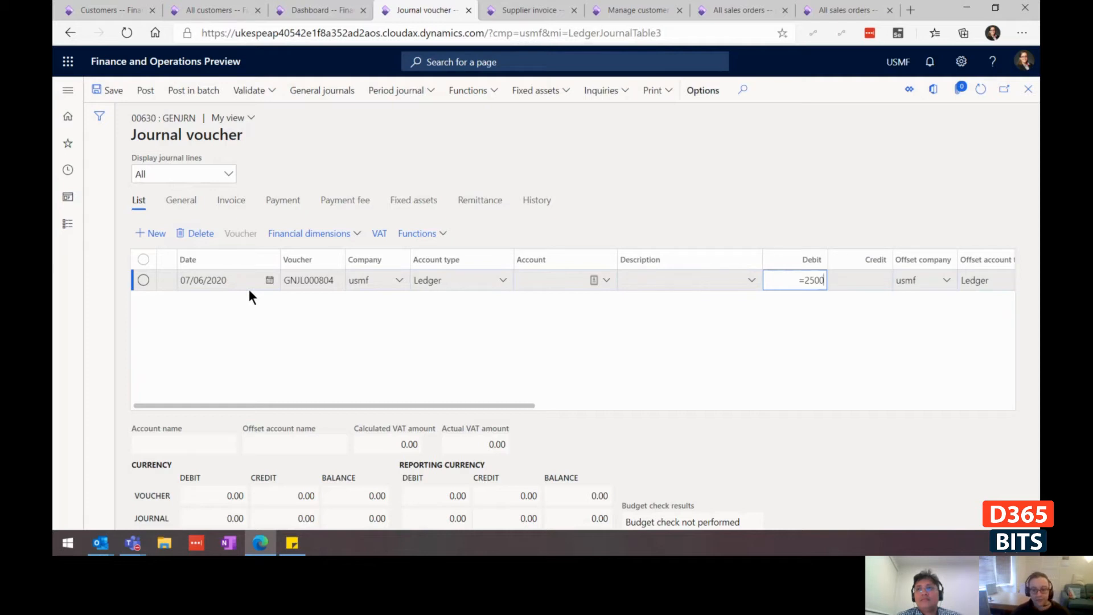
{"action": "type", "text": "/"}
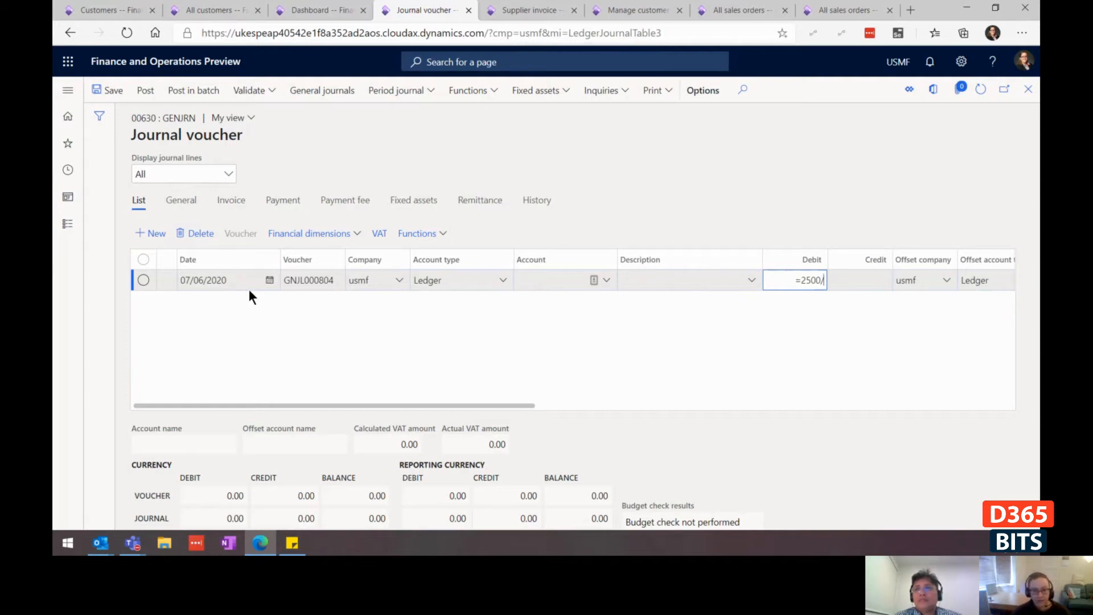
{"action": "key", "text": "BackSpace"}
{"action": "type", "text": "*0.1"}
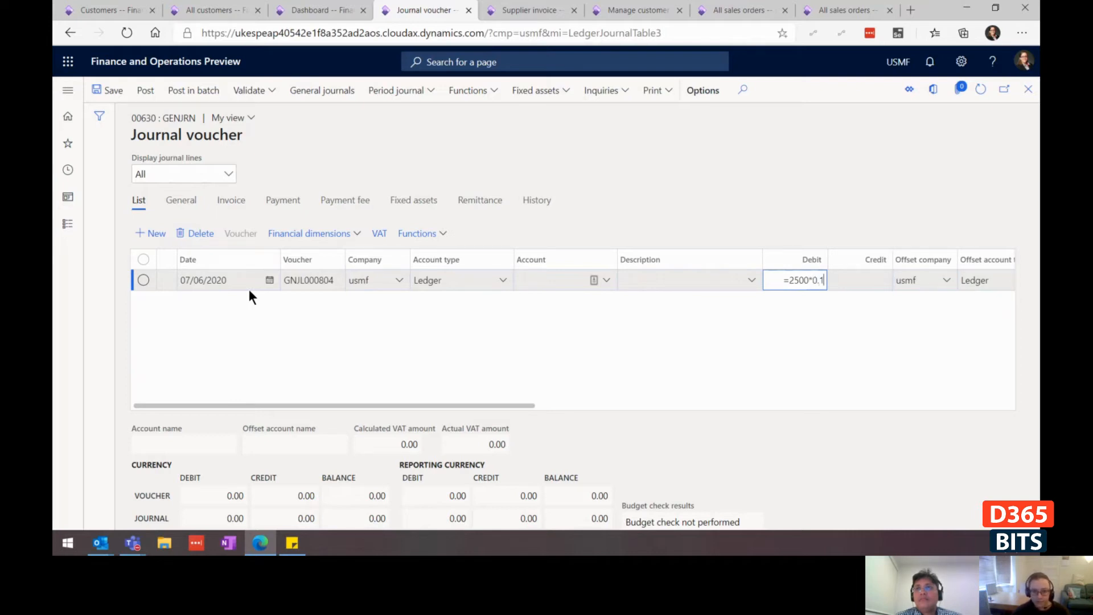
{"action": "key", "text": "Tab"}
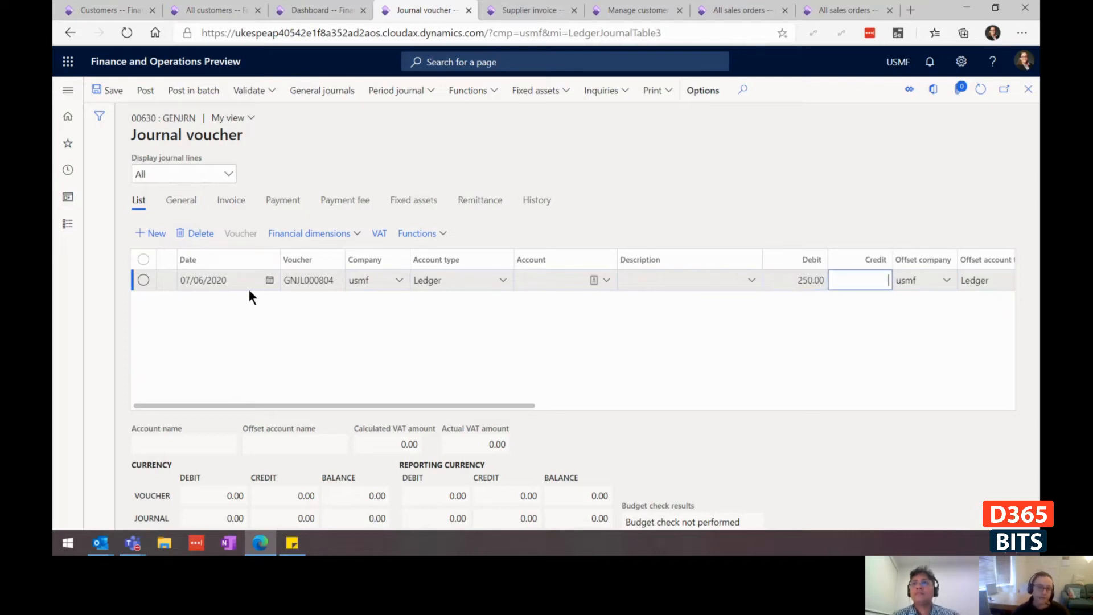
- Replace the journal line's debit amount with the formula =123*12
{"action": "key", "text": "shift+Tab"}
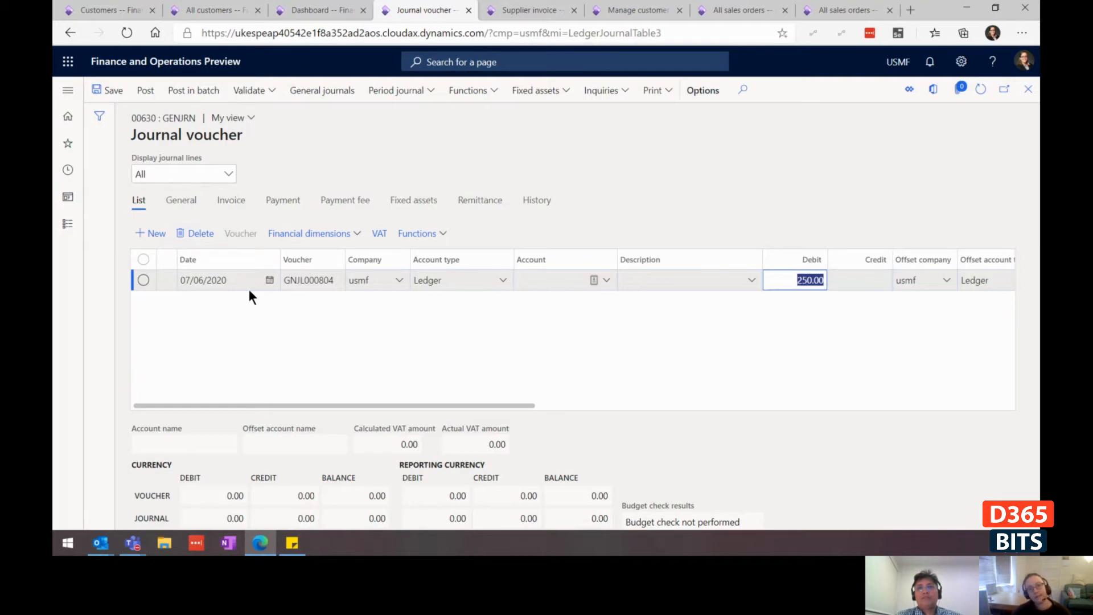
{"action": "key", "text": "BackSpace"}
{"action": "type", "text": "=12"}
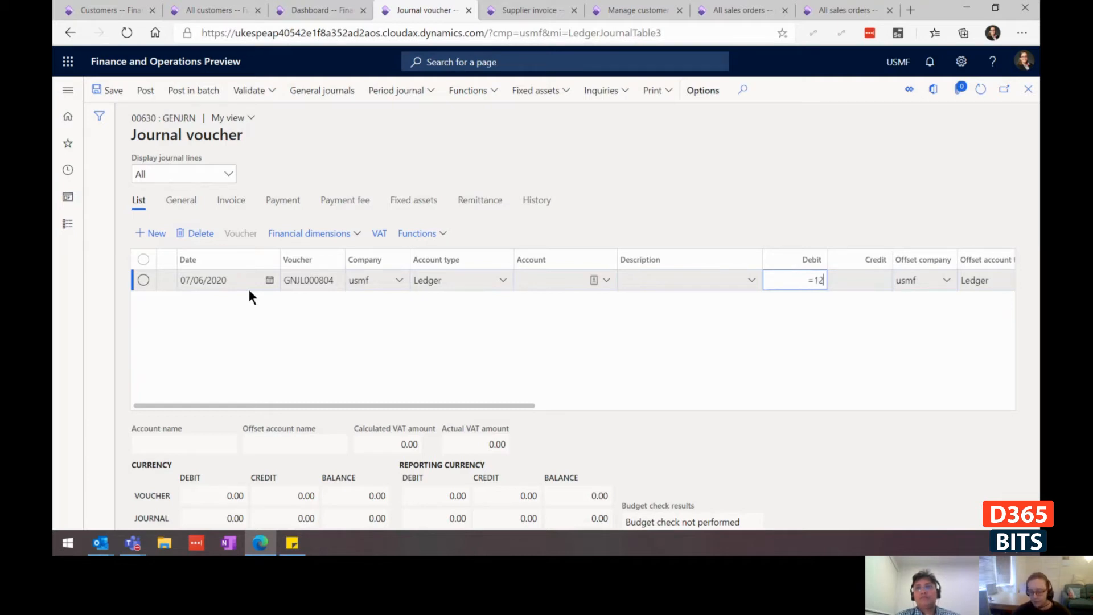
{"action": "type", "text": "3*12"}
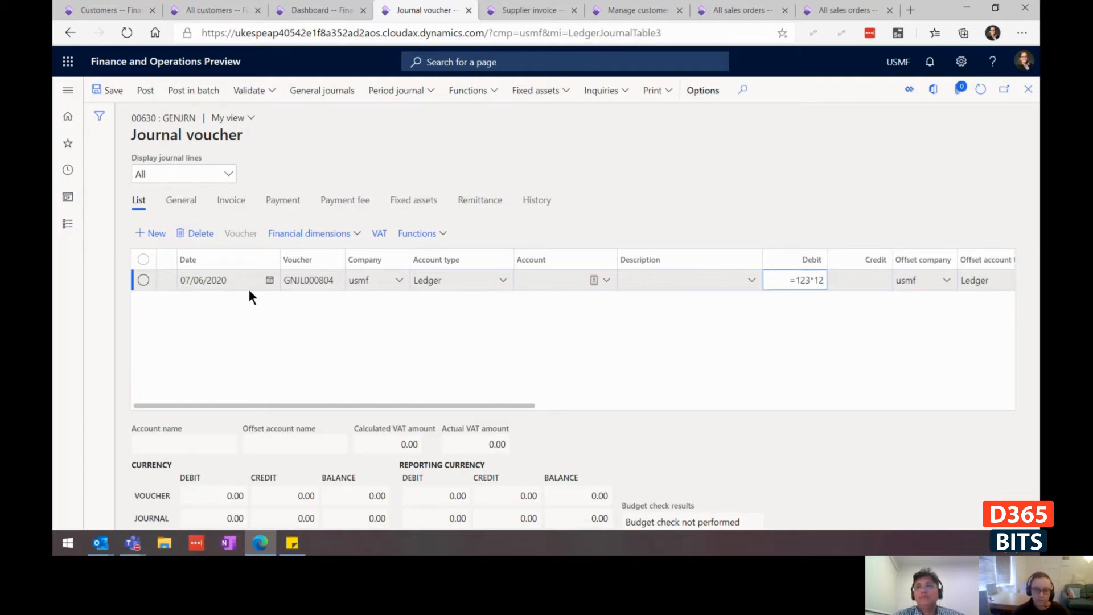
{"action": "key", "text": "Tab"}
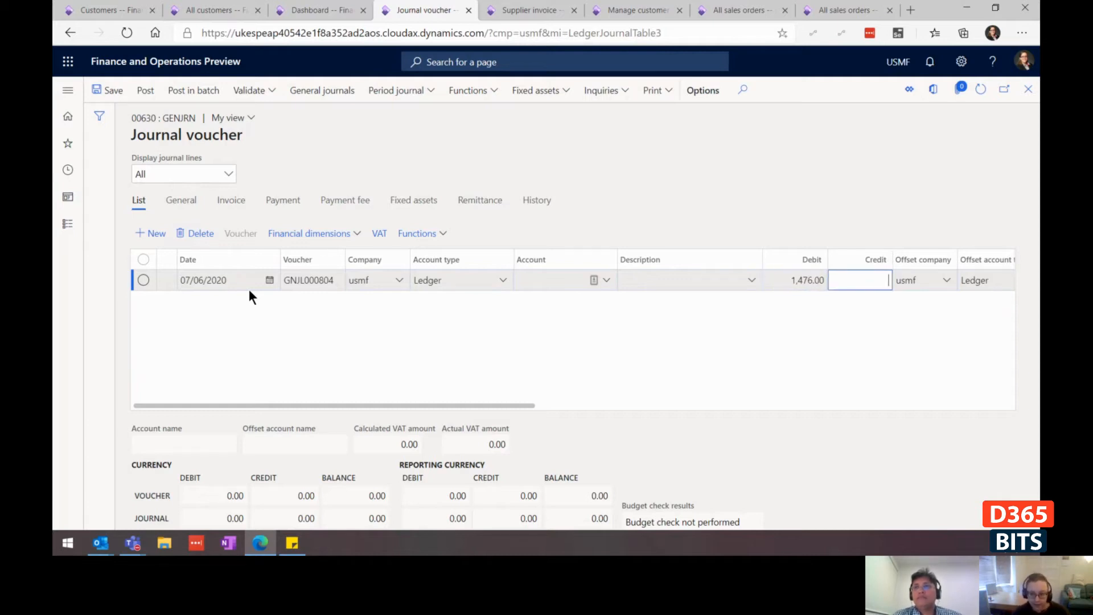
- Go to the open supplier invoice and step through its header fields from the invoice Number to Header budget check results
{"action": "left_click", "coordinate": [514, 9]}
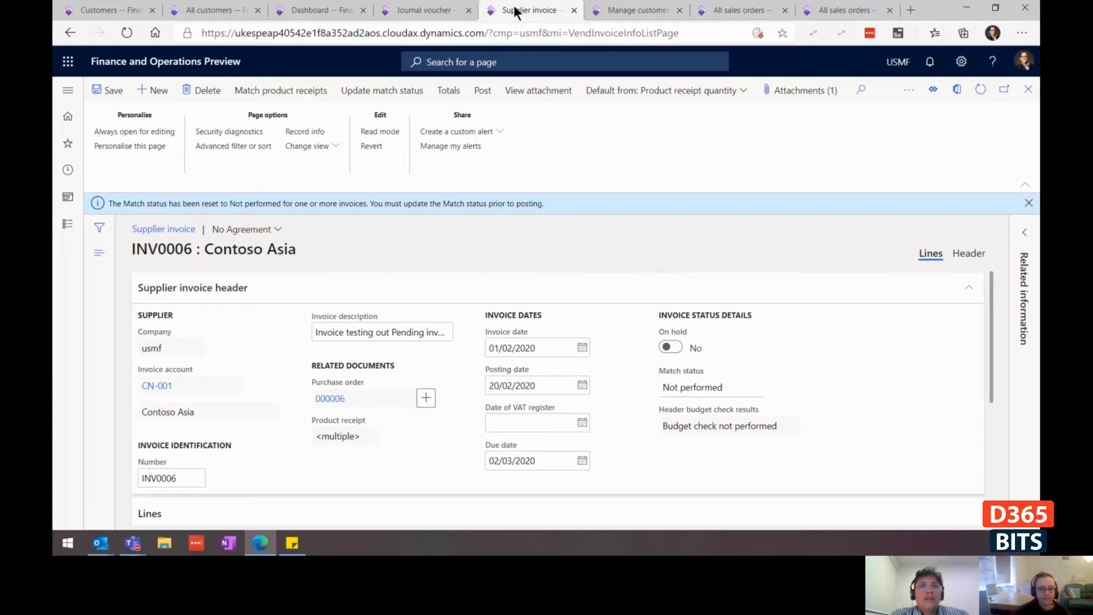
{"action": "left_click", "coordinate": [182, 477]}
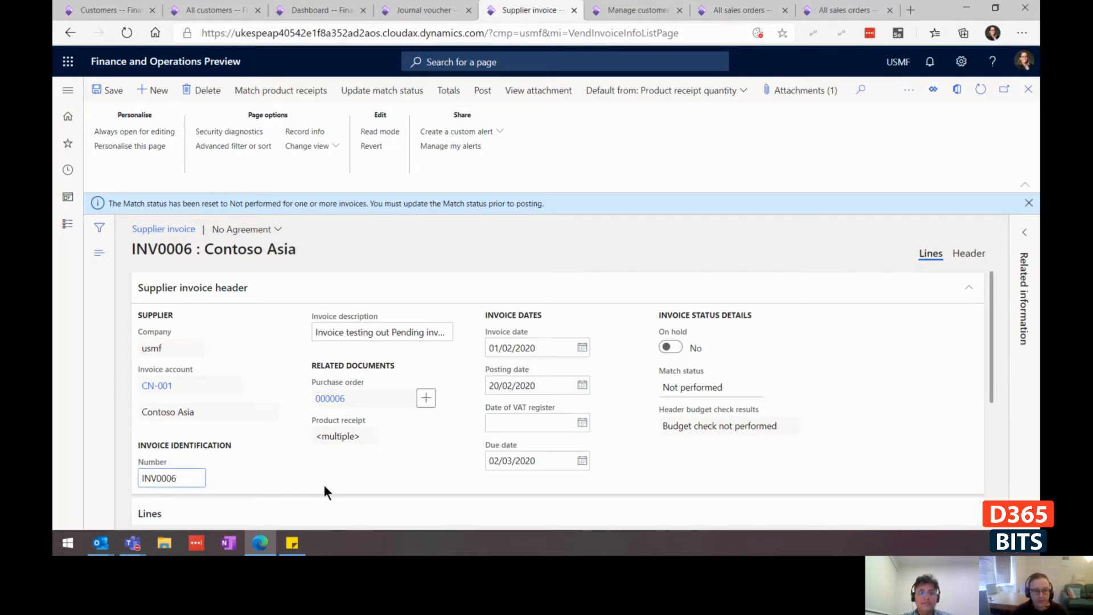
{"action": "key", "text": "Tab"}
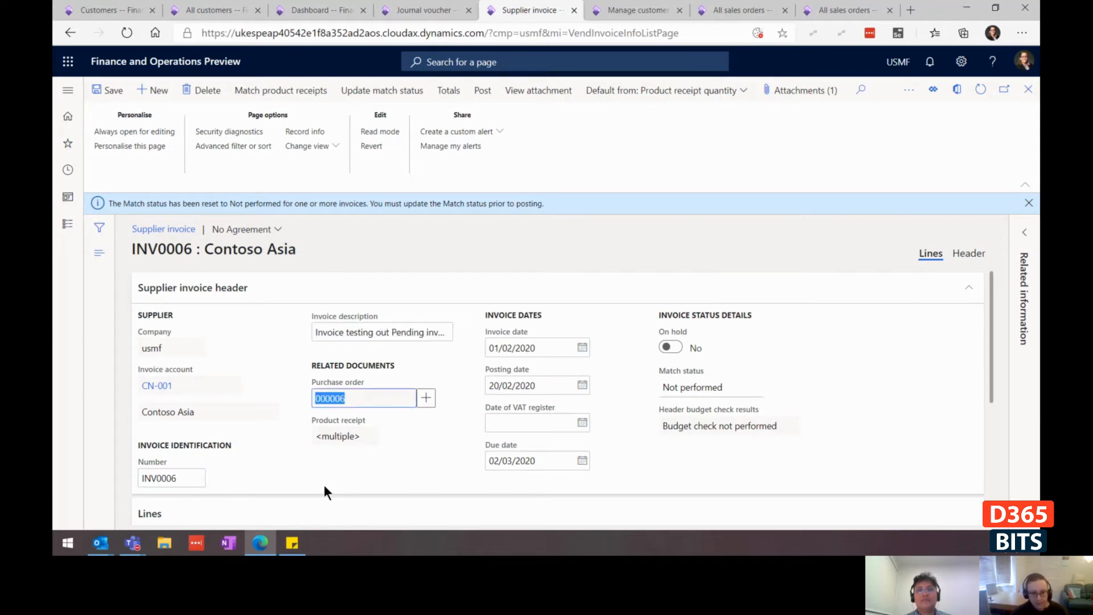
{"action": "key", "text": "Tab"}
{"action": "key", "text": "Tab"}
{"action": "key", "text": "Tab"}
{"action": "key", "text": "Tab"}
{"action": "key", "text": "Tab"}
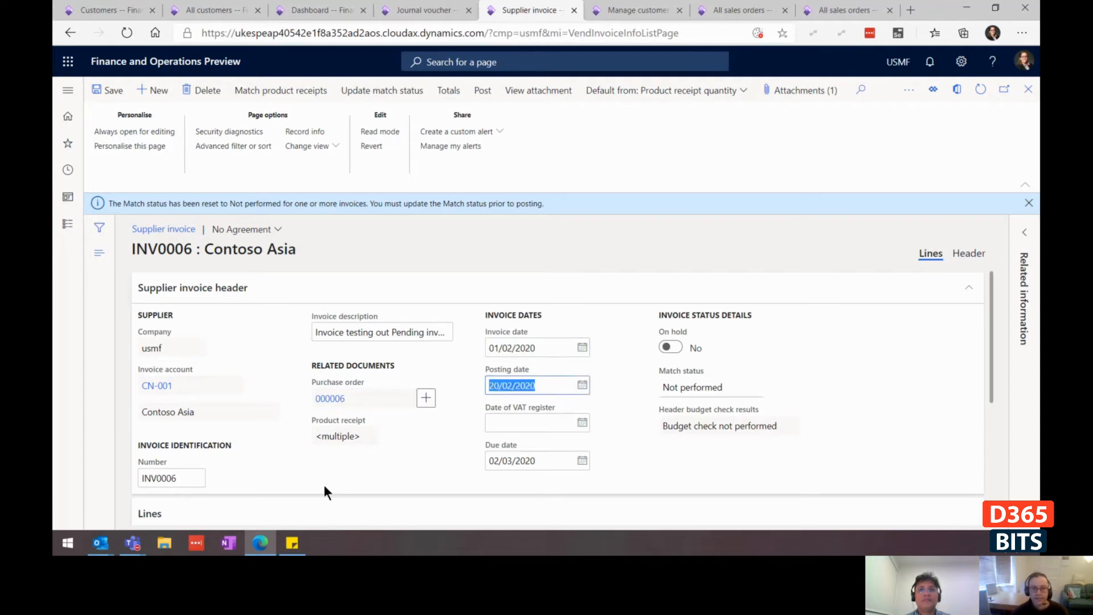
{"action": "key", "text": "Tab"}
{"action": "key", "text": "Tab"}
{"action": "key", "text": "Tab"}
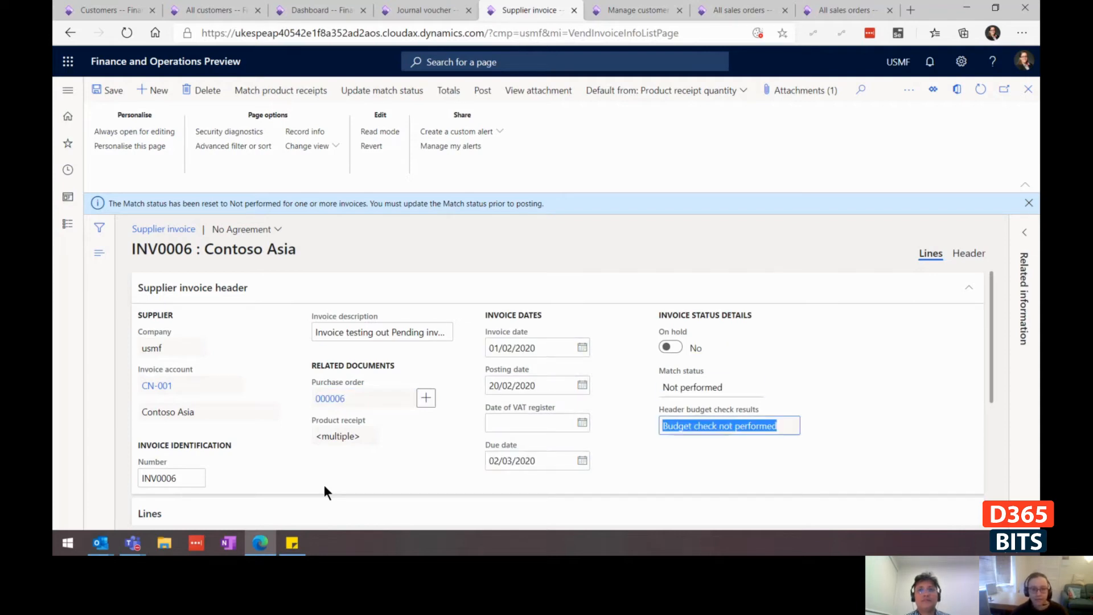
- Personalise the Add a purchase order control beside the Purchase order field with the Skip option enabled
{"action": "scroll", "coordinate": [368, 404], "scroll_direction": "up", "scroll_amount": 3}
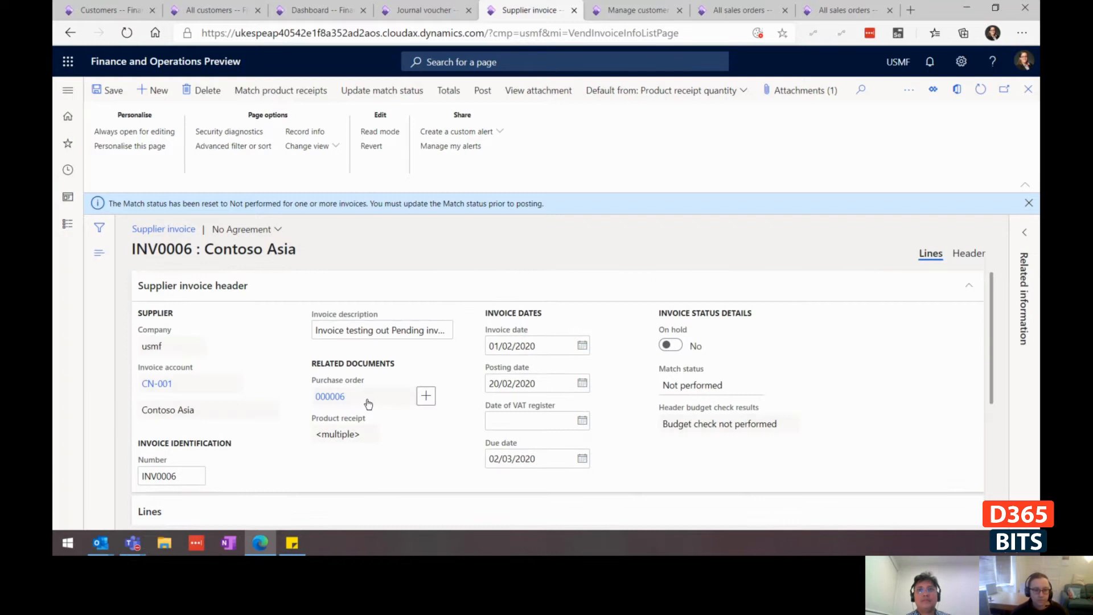
{"action": "left_click", "coordinate": [188, 481]}
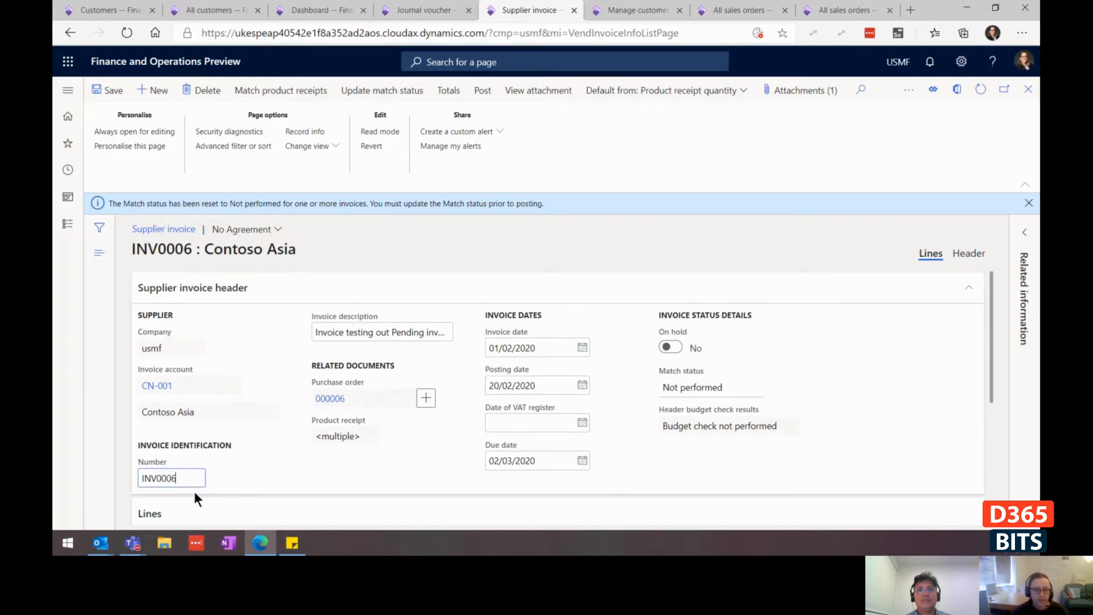
{"action": "right_click", "coordinate": [427, 399]}
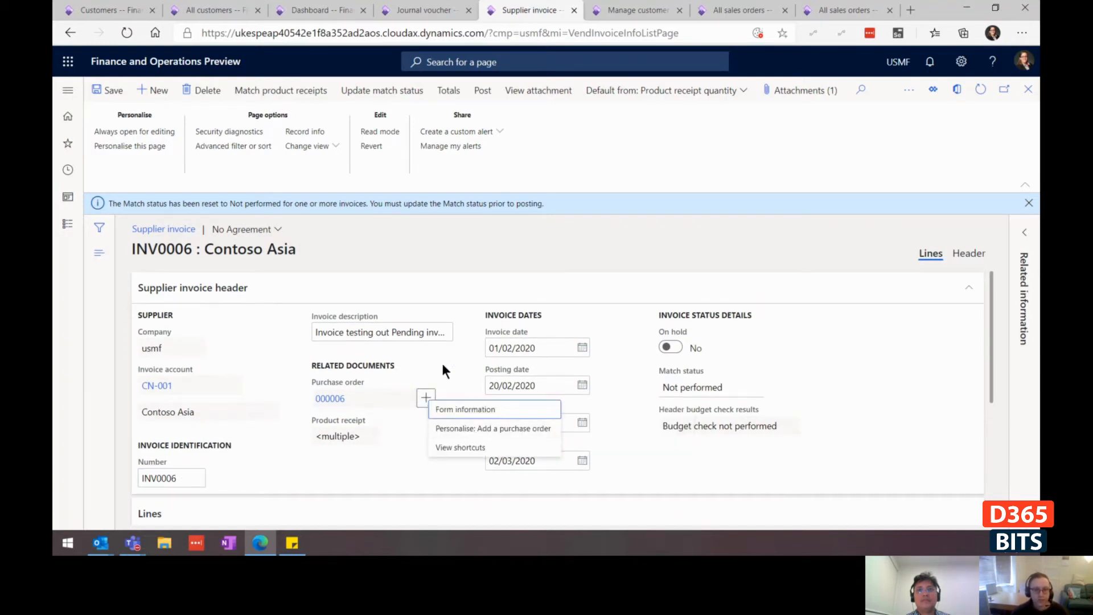
{"action": "left_click", "coordinate": [472, 429]}
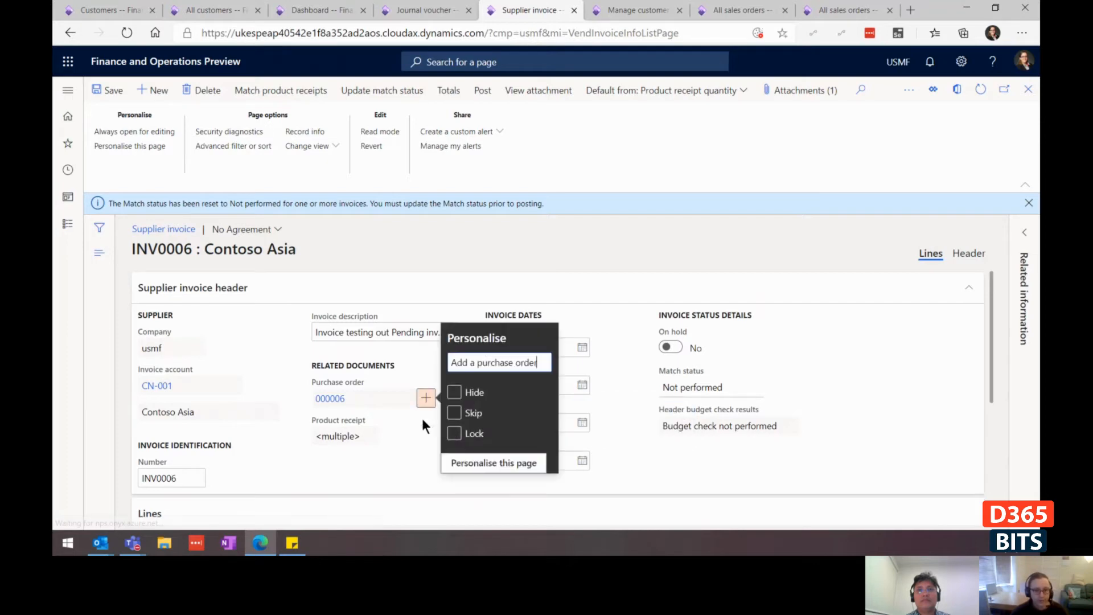
{"action": "left_click", "coordinate": [466, 414]}
{"action": "left_click", "coordinate": [468, 416]}
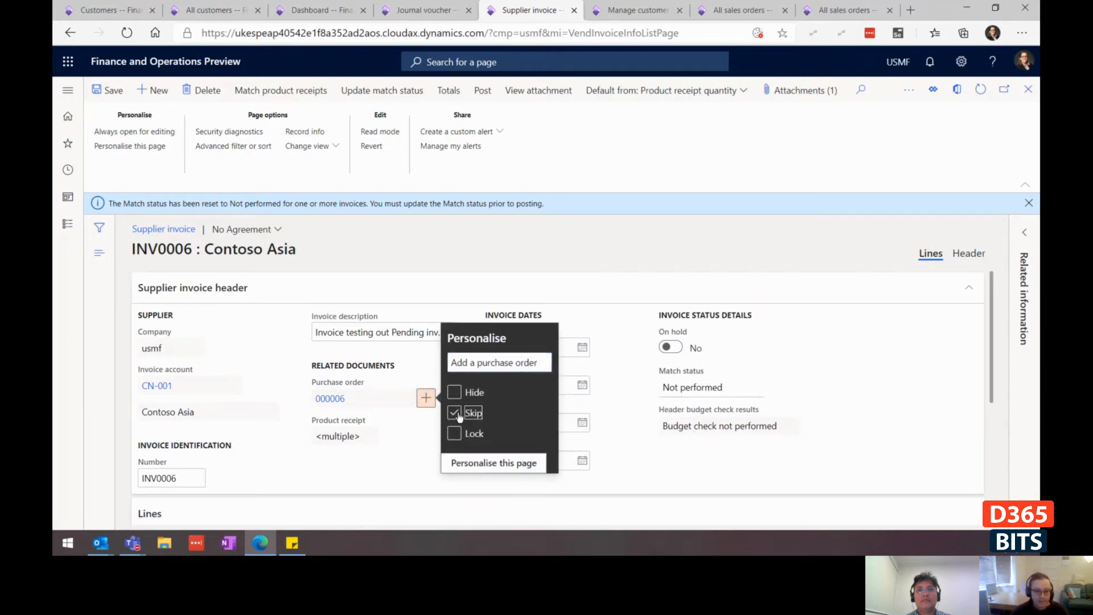
{"action": "left_click", "coordinate": [374, 466]}
- Step through the invoice header from the Number field to Invoice date to check the field order
{"action": "left_click", "coordinate": [193, 478]}
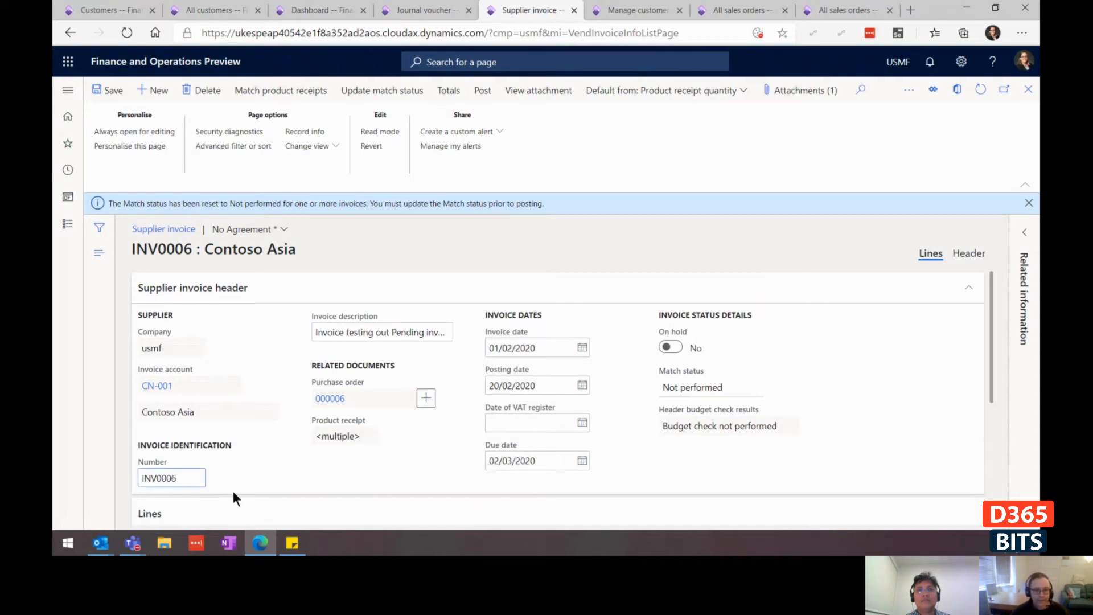
{"action": "key", "text": "Tab"}
{"action": "key", "text": "Tab"}
{"action": "key", "text": "Tab"}
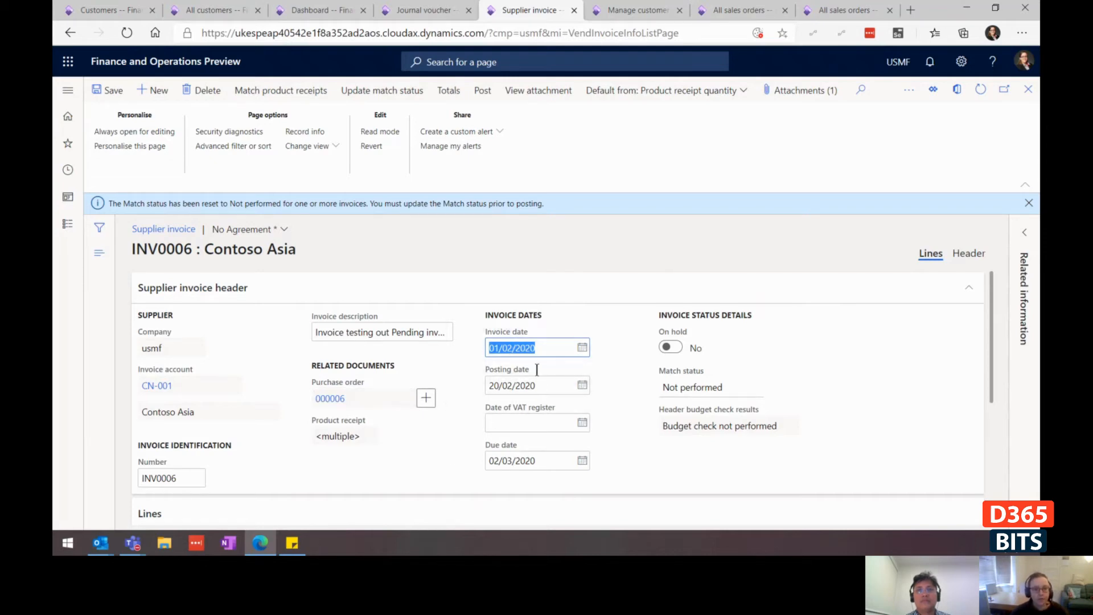
- Personalise the Posting date field with the Skip option enabled and check which field follows Invoice date
{"action": "right_click", "coordinate": [582, 387]}
{"action": "left_click", "coordinate": [621, 407]}
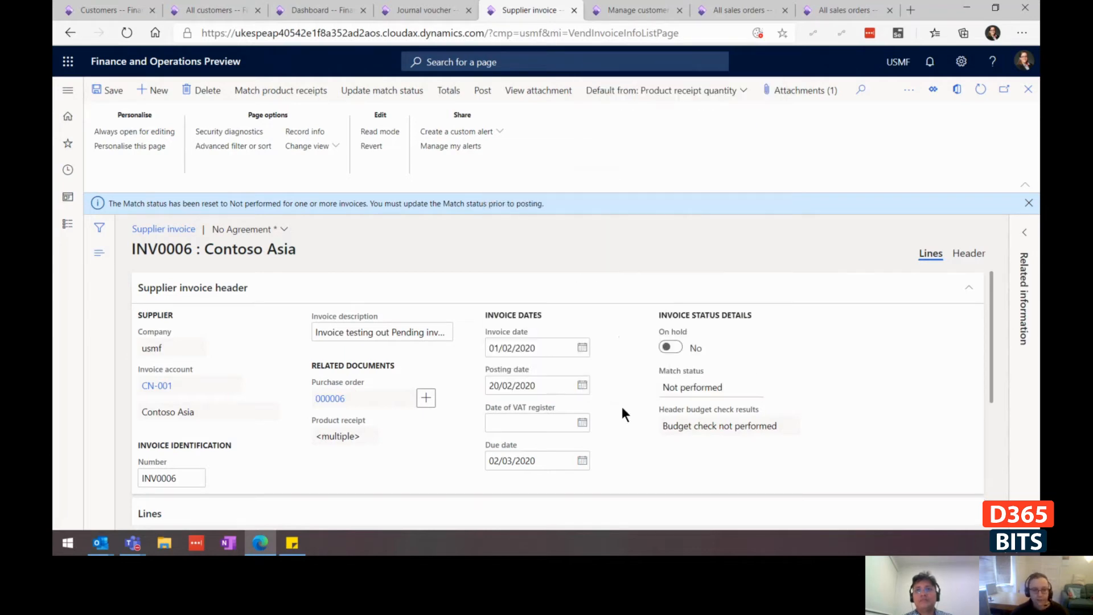
{"action": "right_click", "coordinate": [582, 386]}
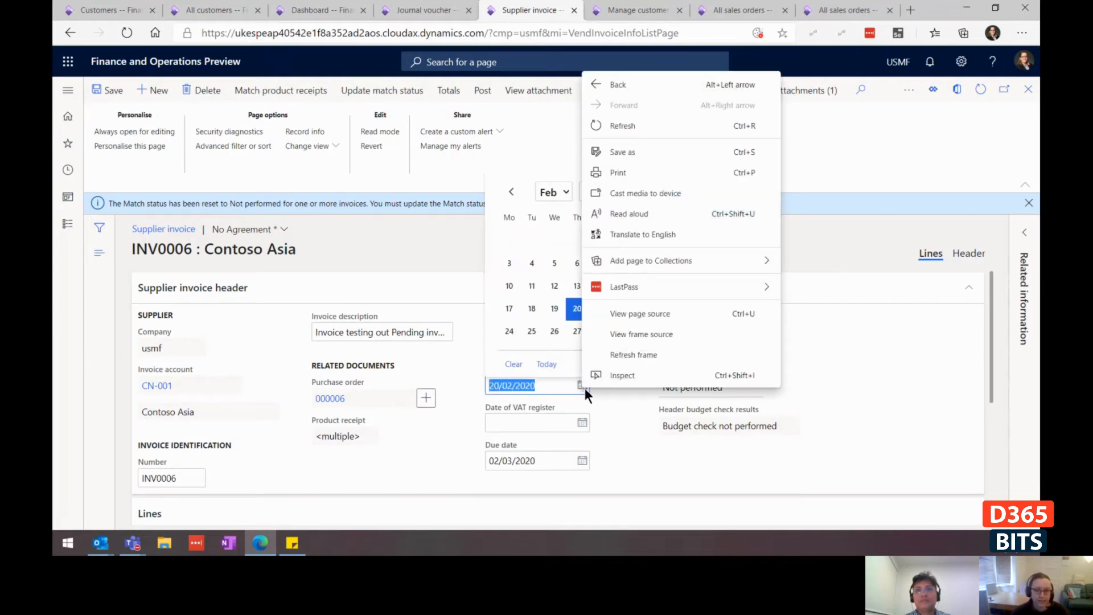
{"action": "left_click", "coordinate": [676, 415]}
{"action": "right_click", "coordinate": [585, 377]}
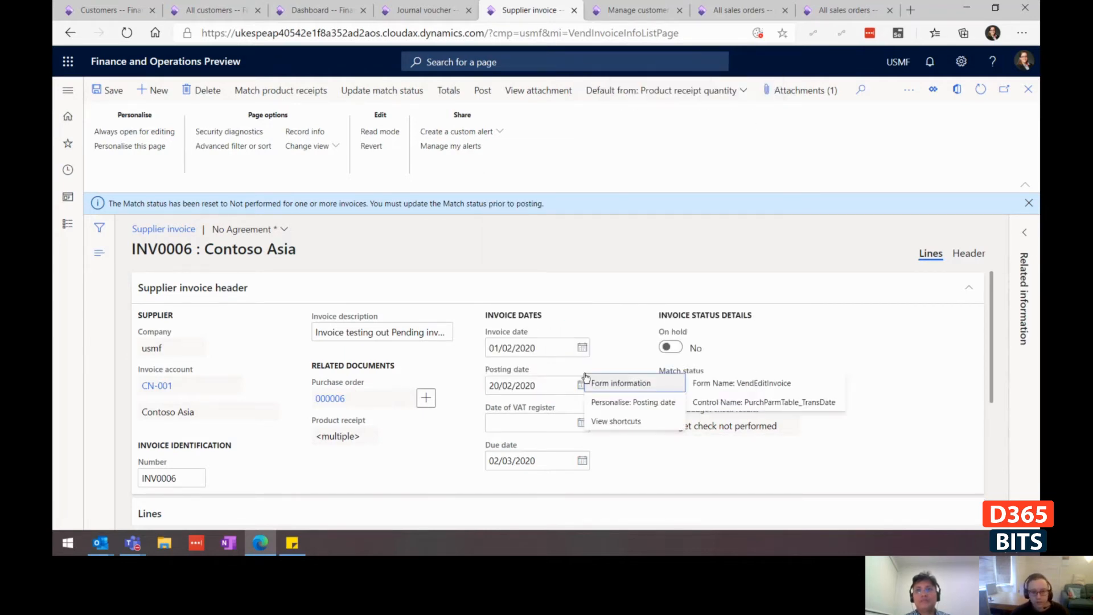
{"action": "left_click", "coordinate": [664, 407]}
{"action": "left_click", "coordinate": [627, 406]}
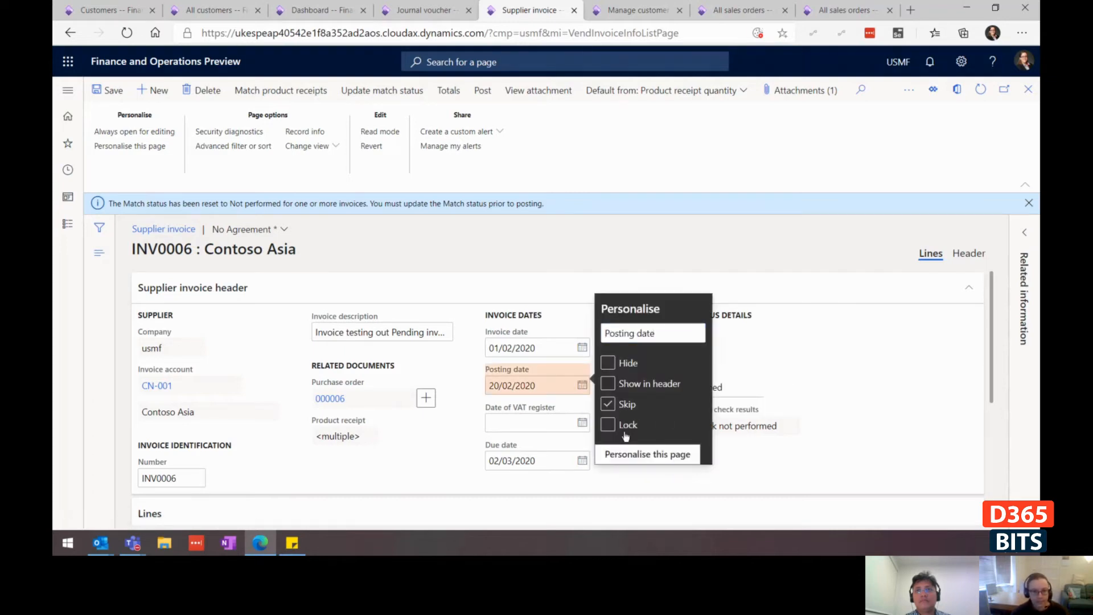
{"action": "left_click", "coordinate": [946, 437]}
{"action": "left_click", "coordinate": [549, 346]}
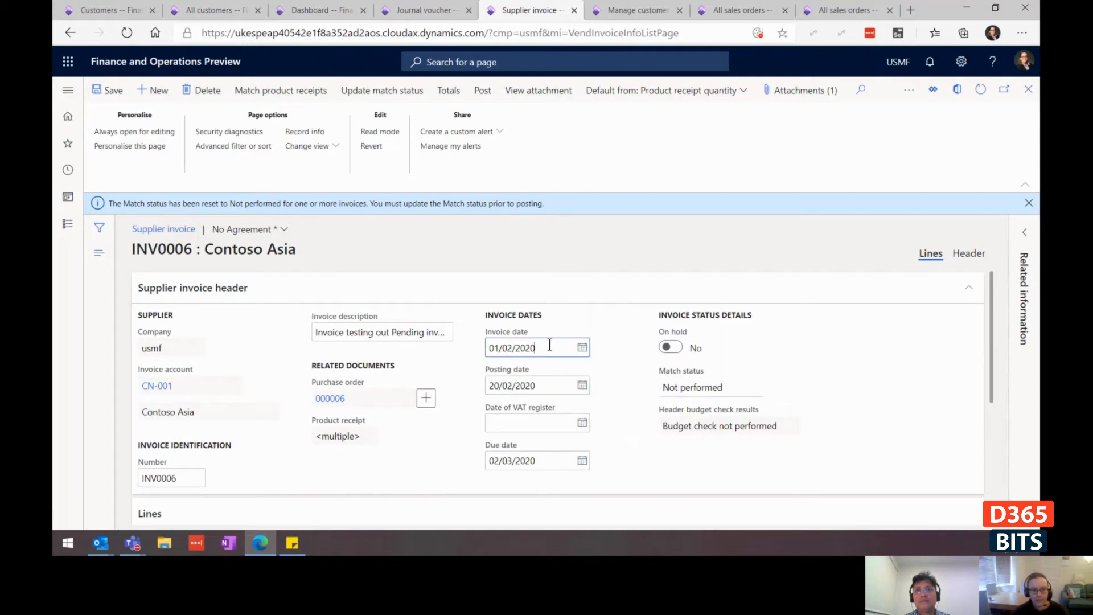
{"action": "key", "text": "Tab"}
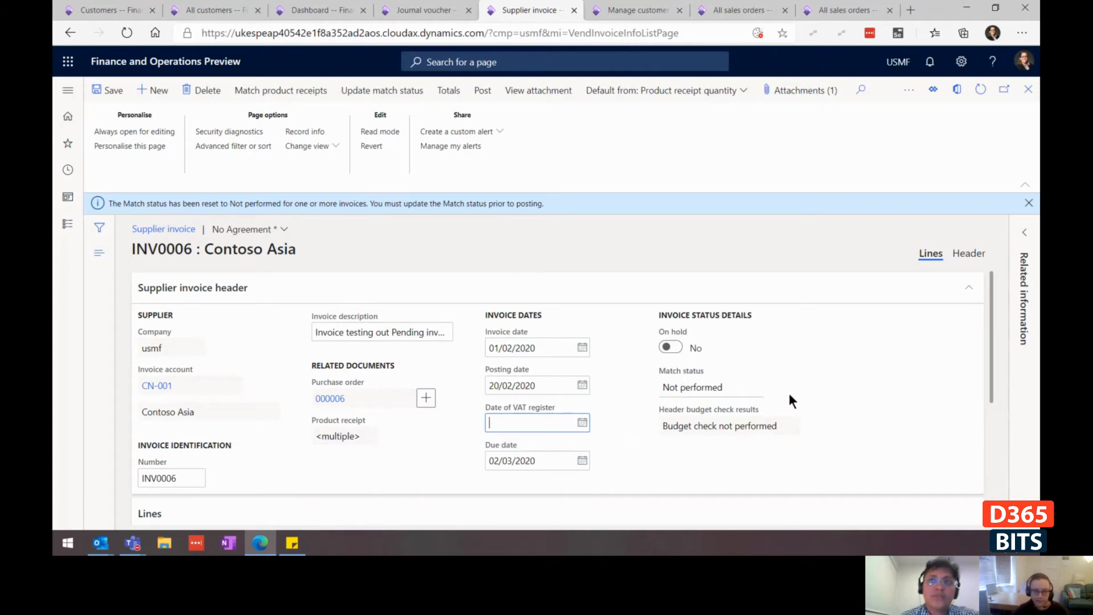
- Open the accounting distributions through Distribute amounts for the ADVERTISING line of the Acme Office Supplies purchase order
{"action": "scroll", "coordinate": [825, 374], "scroll_direction": "down", "scroll_amount": 2}
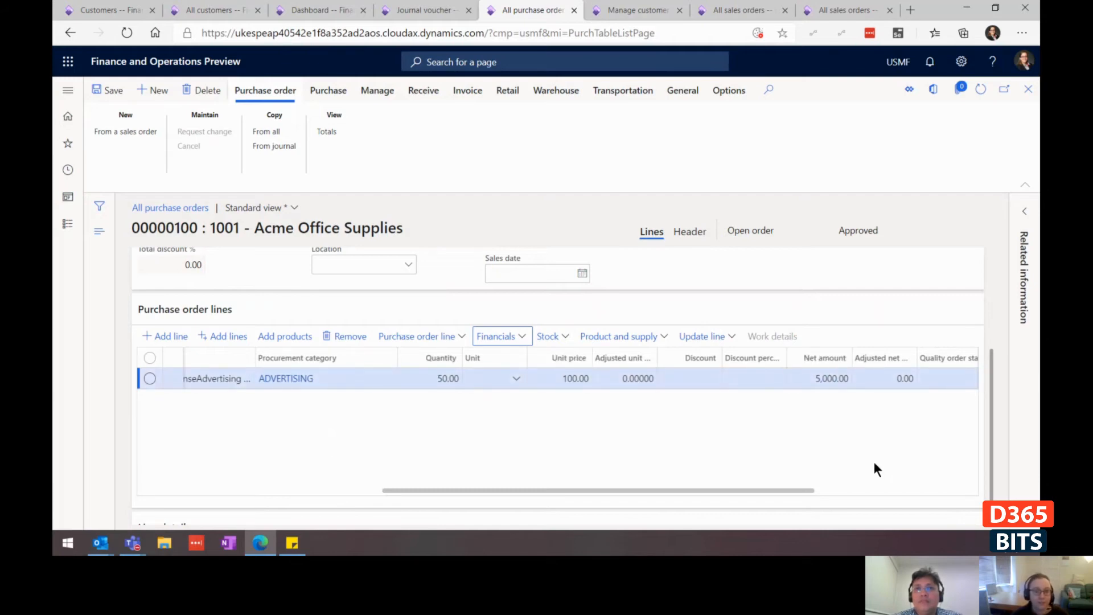
{"action": "left_click", "coordinate": [517, 337]}
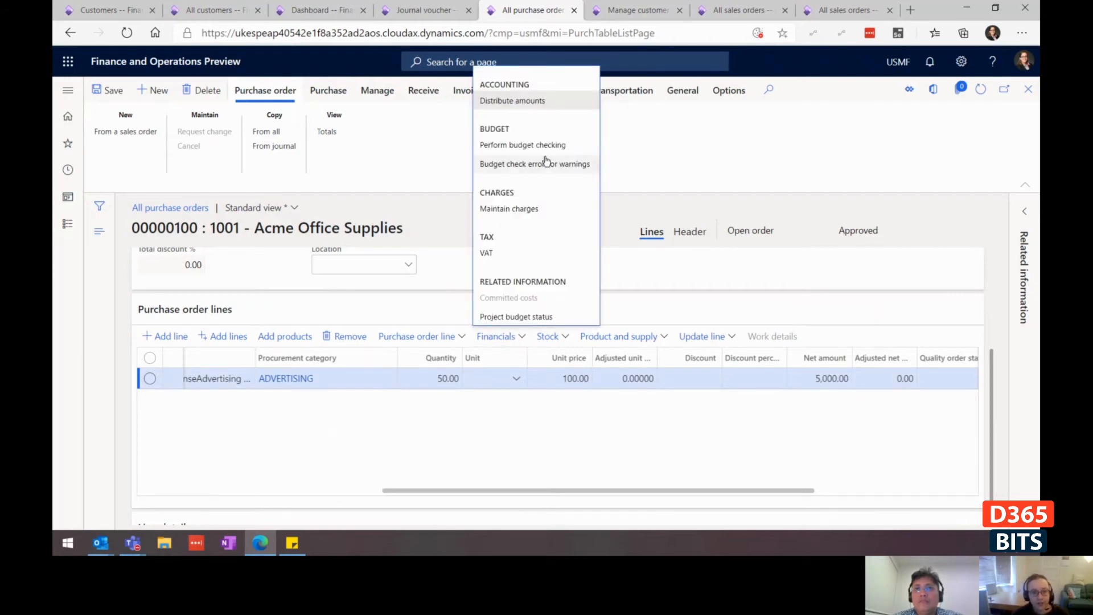
{"action": "left_click", "coordinate": [516, 103]}
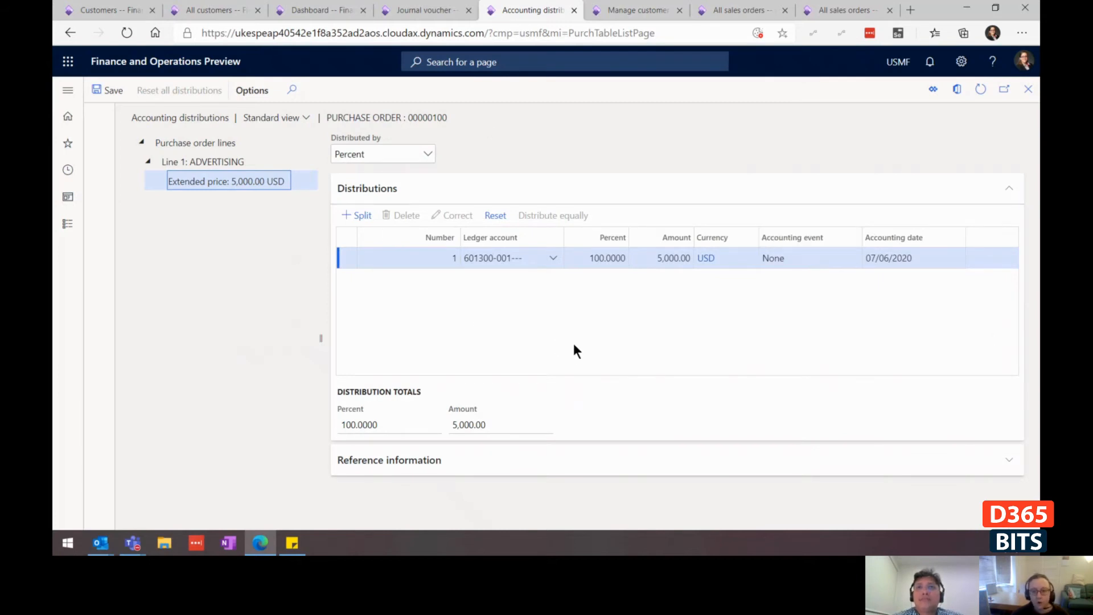
- Split the distribution, giving the new line ledger account 601300-002 and 20 percent
{"action": "left_click", "coordinate": [354, 214]}
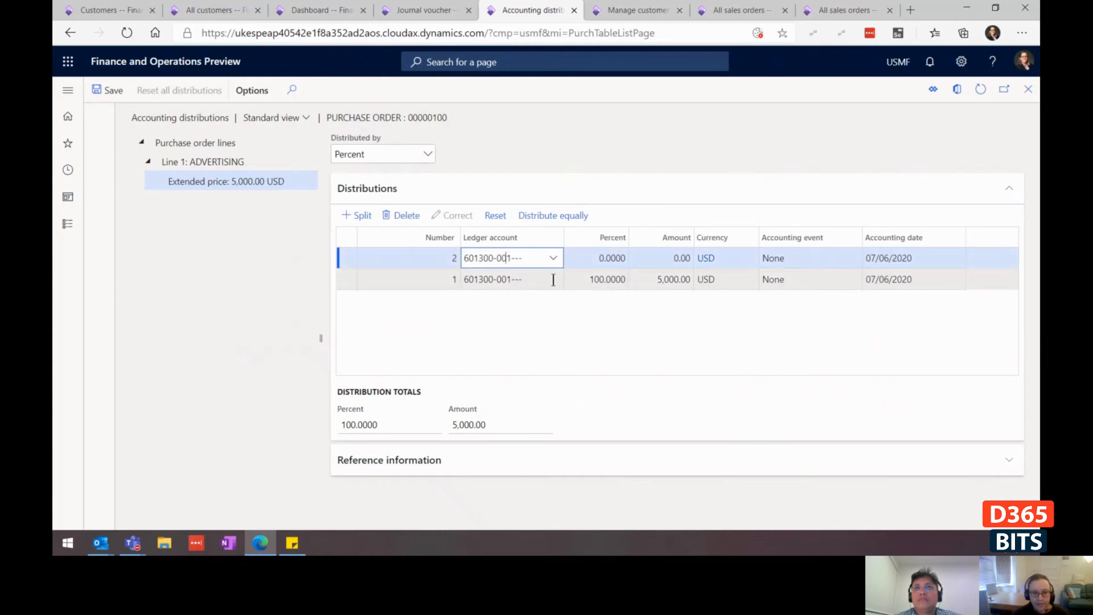
{"action": "key", "text": "Tab"}
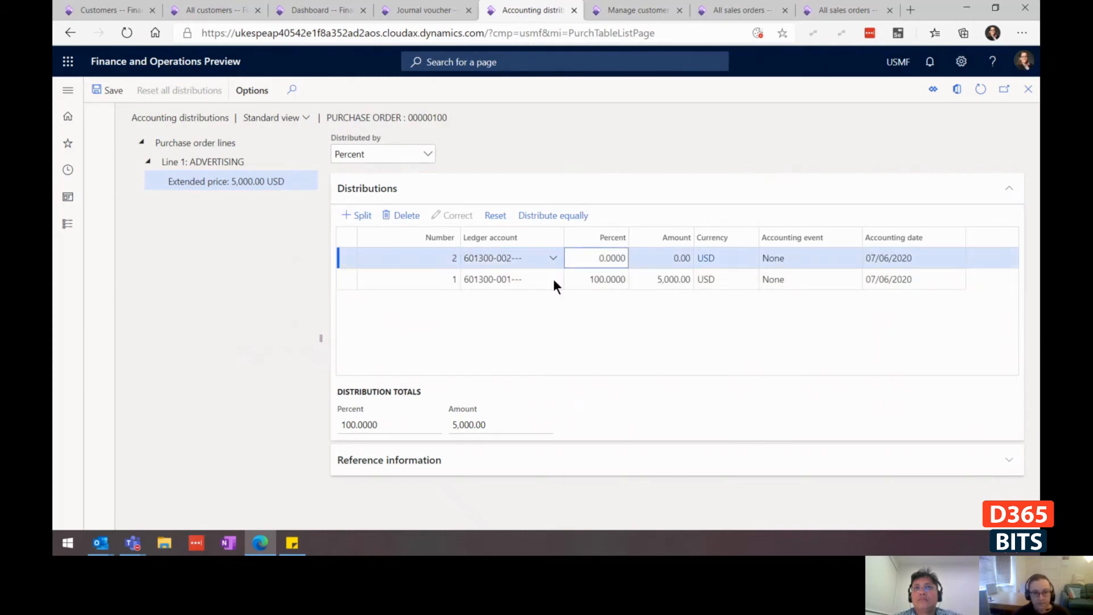
{"action": "type", "text": "20"}
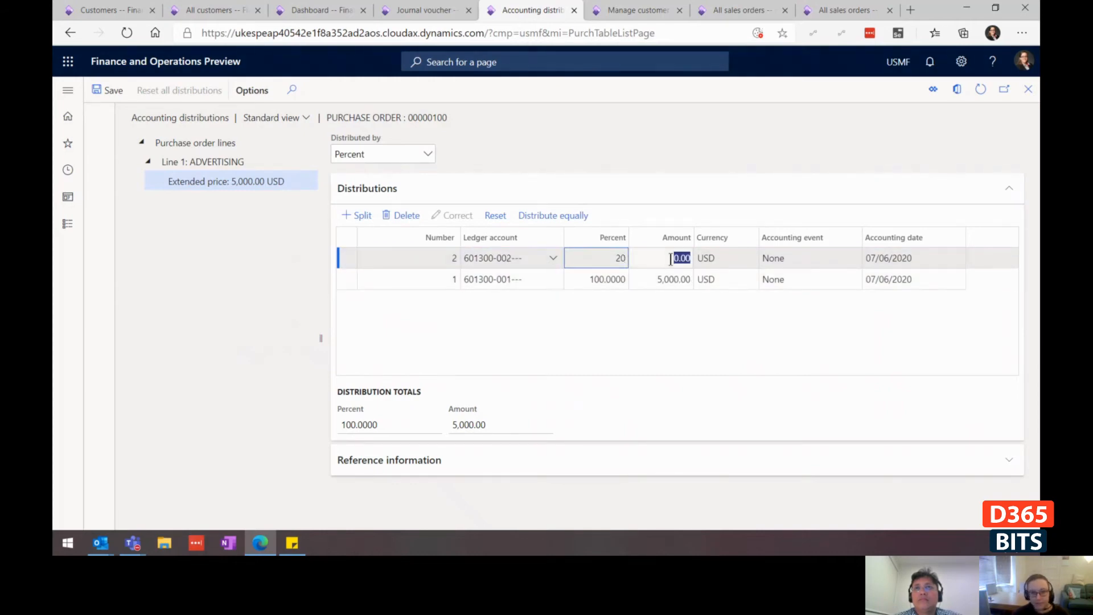
{"action": "key", "text": "Tab"}
- Split the distribution again, giving the new line ledger account 601300-003 and 30 percent
{"action": "left_click", "coordinate": [351, 219]}
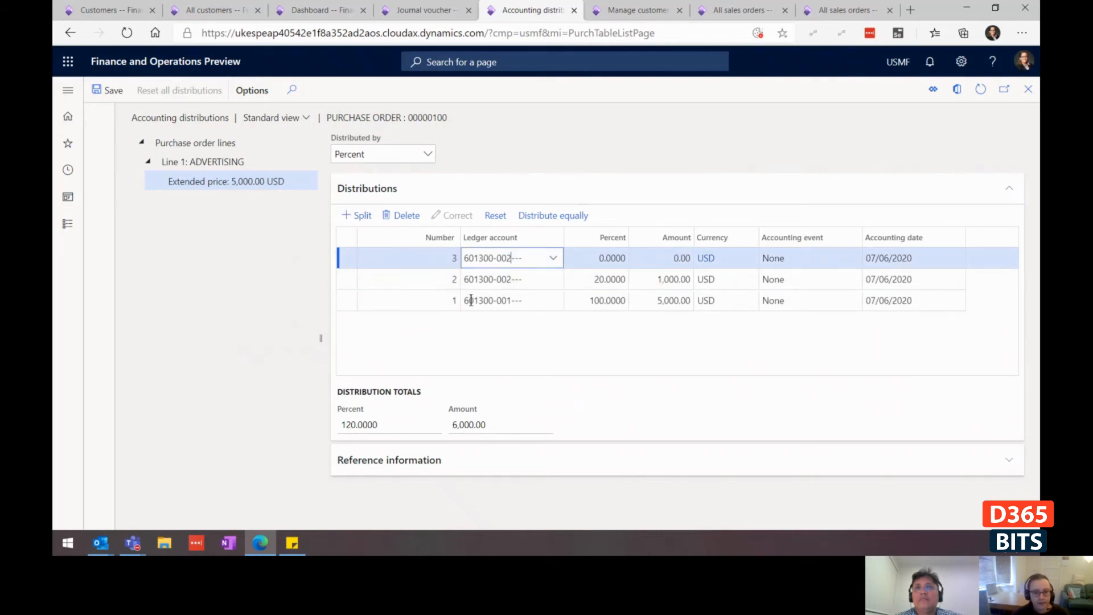
{"action": "key", "text": "Tab"}
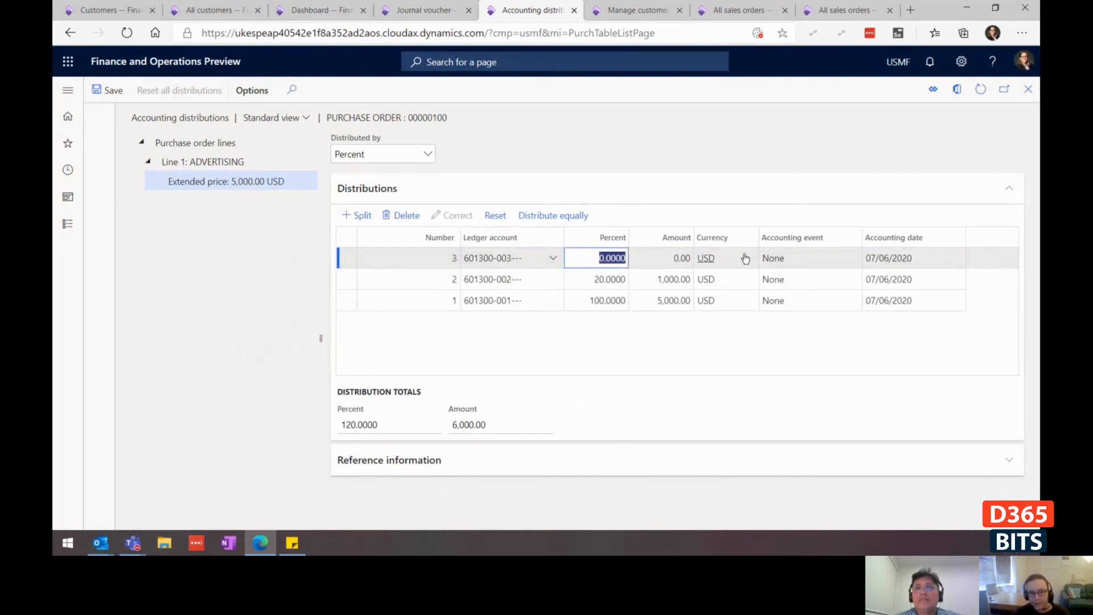
{"action": "type", "text": "30"}
{"action": "key", "text": "Tab"}
- Set the original 601300-001 distribution line to 50 percent and check the recalculated amounts
{"action": "left_click", "coordinate": [580, 302]}
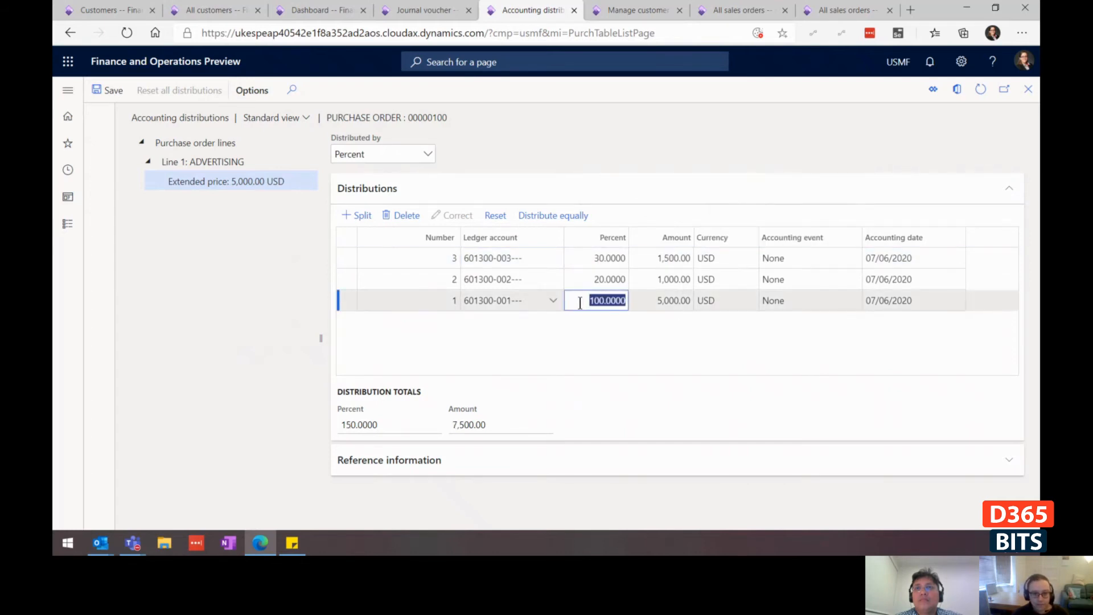
{"action": "type", "text": "50"}
{"action": "key", "text": "Tab"}
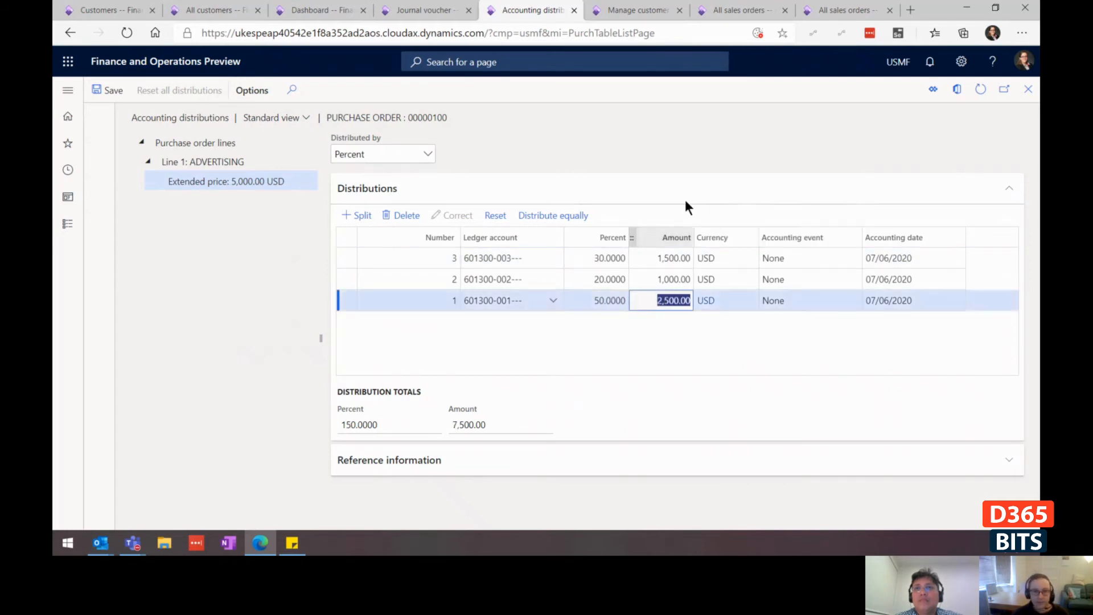
{"action": "left_click", "coordinate": [672, 252]}
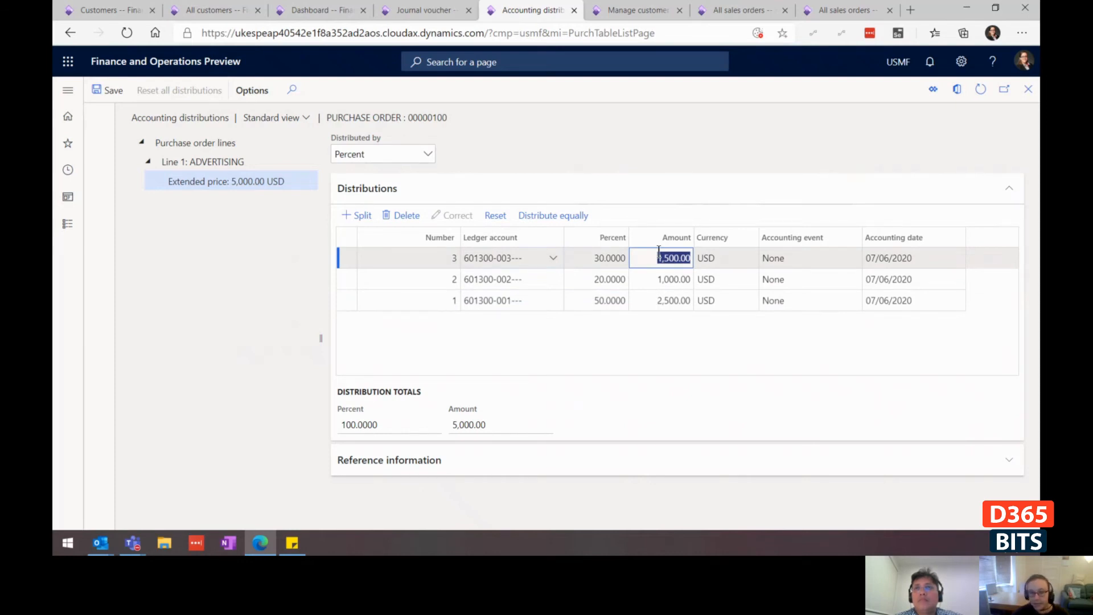
{"action": "key", "text": "Tab"}
{"action": "left_click", "coordinate": [654, 253]}
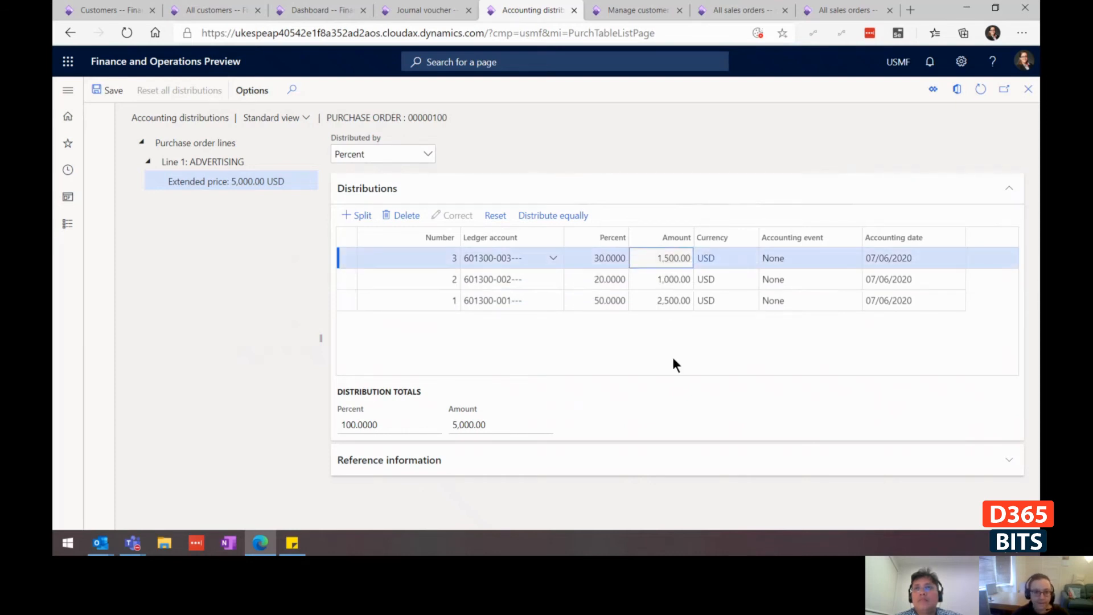
- Personalise the Open activities tile in the Manage customer credit and collections workspace by pinning it to the dashboard
{"action": "left_click", "coordinate": [631, 7]}
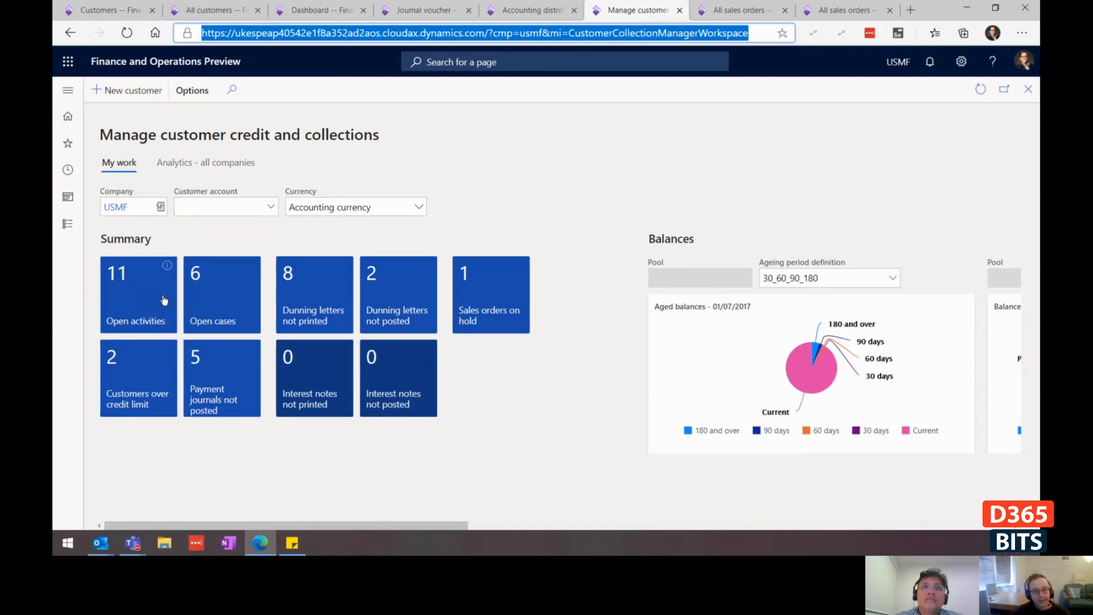
{"action": "right_click", "coordinate": [165, 315]}
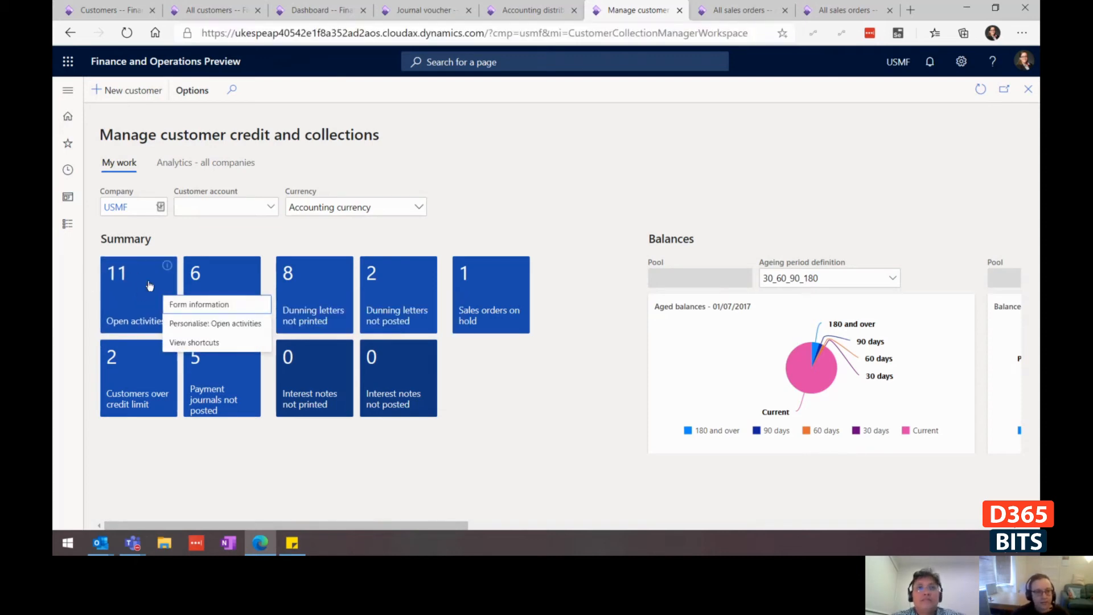
{"action": "left_click", "coordinate": [242, 325]}
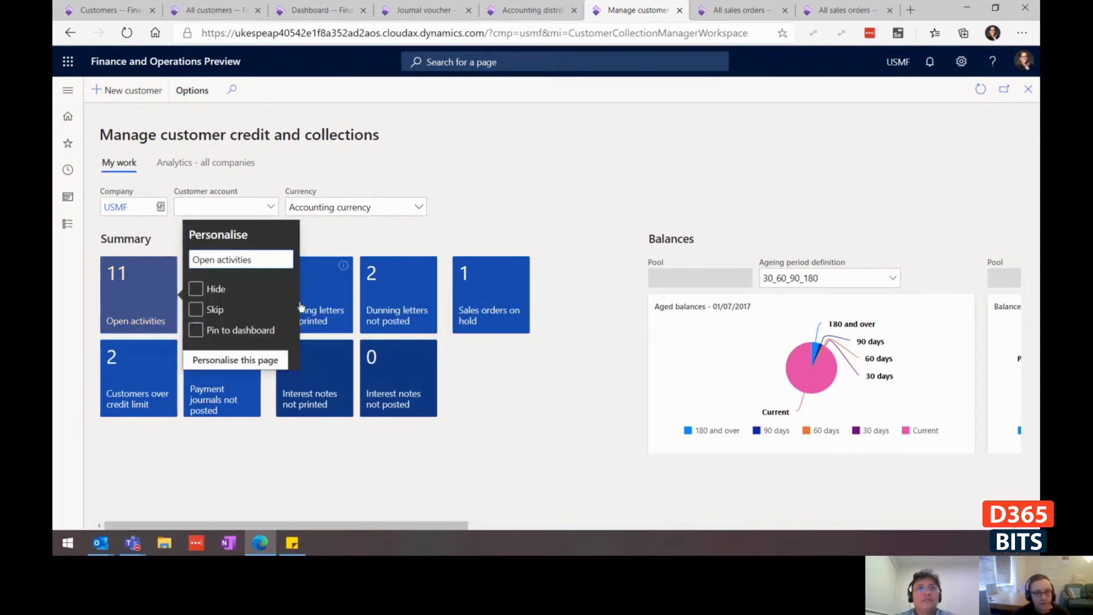
{"action": "left_click", "coordinate": [196, 330]}
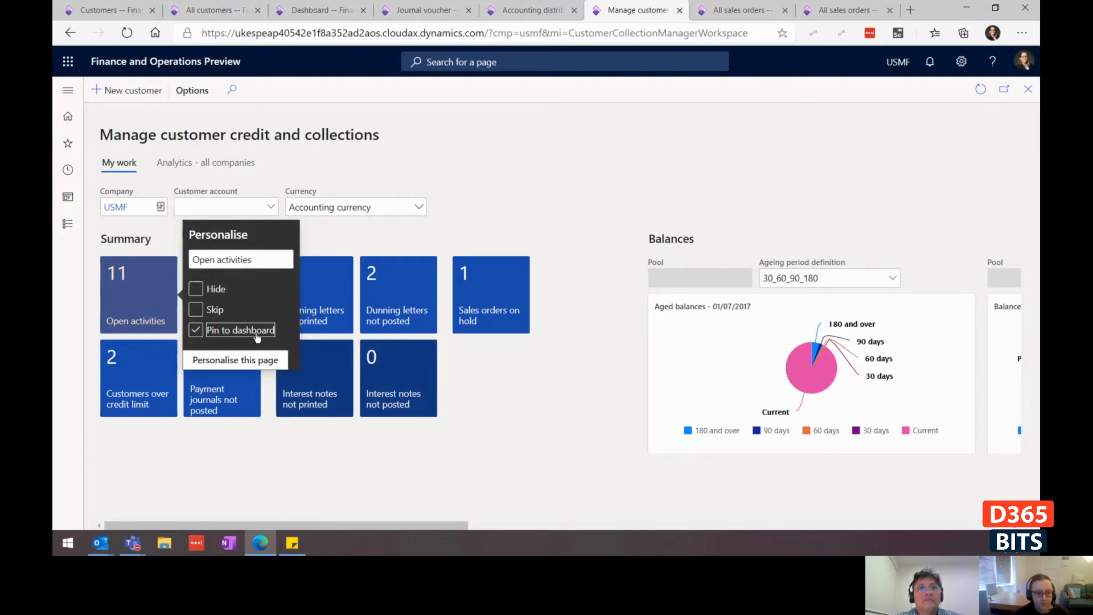
{"action": "left_click", "coordinate": [553, 407]}
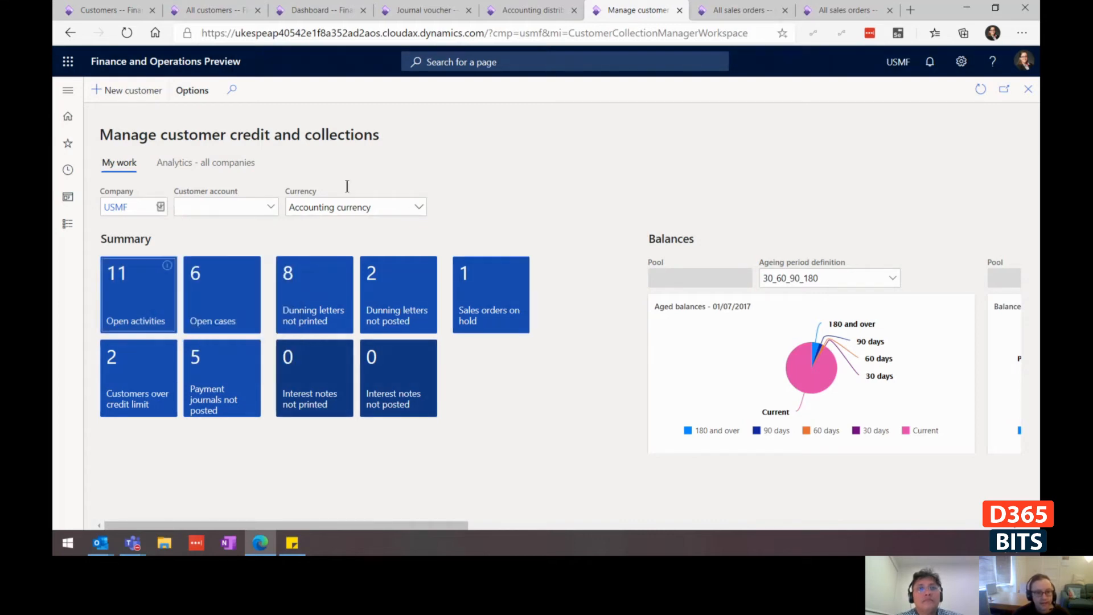
- Return to the dashboard and examine the Customer credit and collections entry for the pinned Open activities link
{"action": "left_click", "coordinate": [165, 61]}
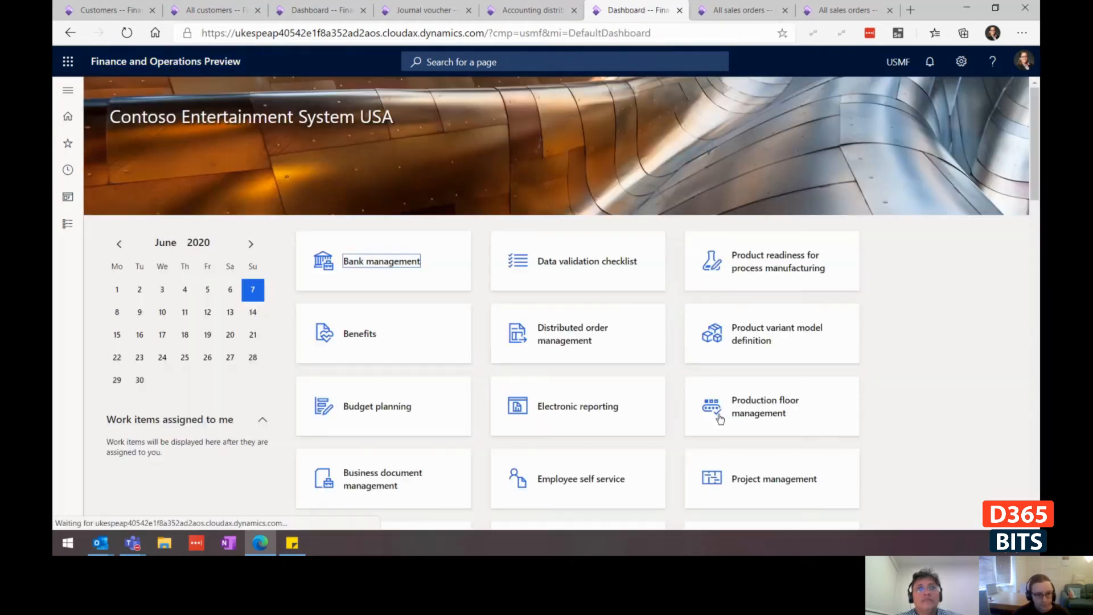
{"action": "scroll", "coordinate": [934, 381], "scroll_direction": "down", "scroll_amount": 3}
{"action": "scroll", "coordinate": [934, 378], "scroll_direction": "down", "scroll_amount": 10}
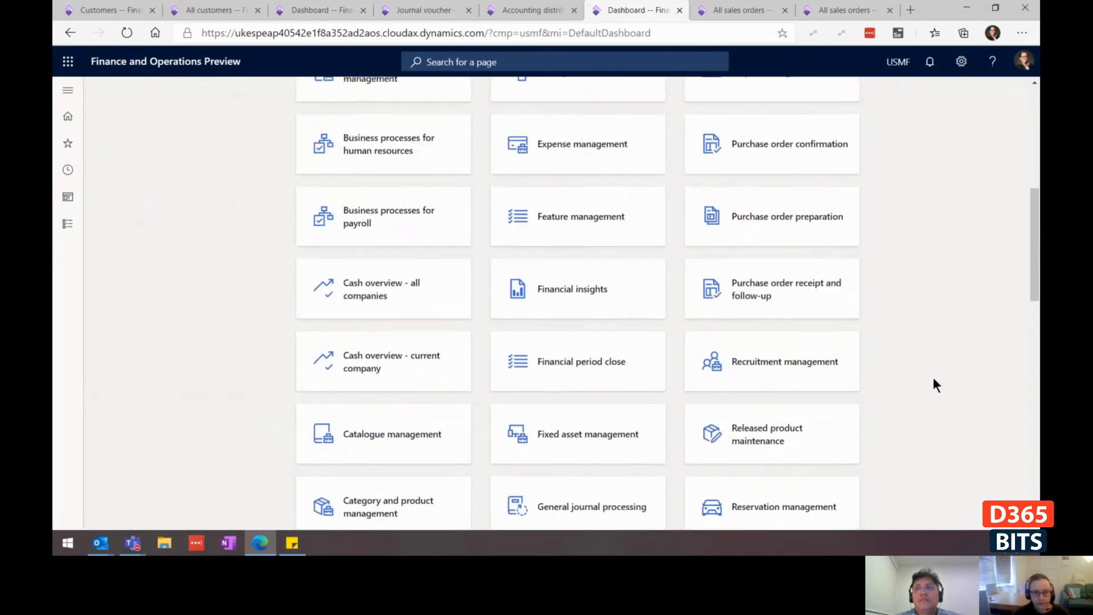
{"action": "scroll", "coordinate": [934, 377], "scroll_direction": "down", "scroll_amount": 7}
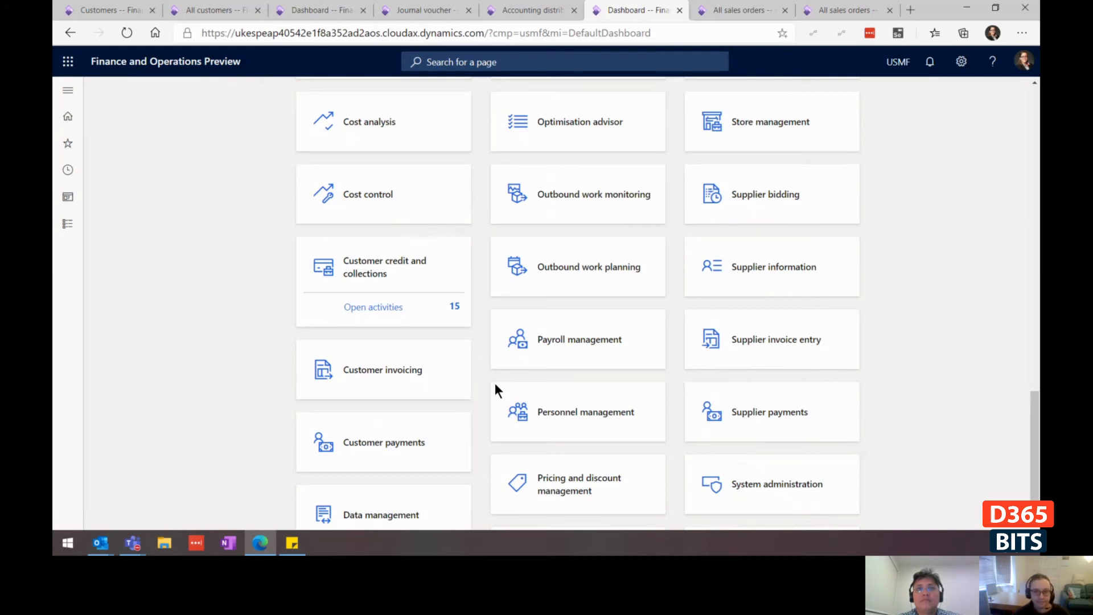
- Configure the Site 1 view of All sales orders as a tile for the Customer invoicing workspace
{"action": "left_click", "coordinate": [737, 10]}
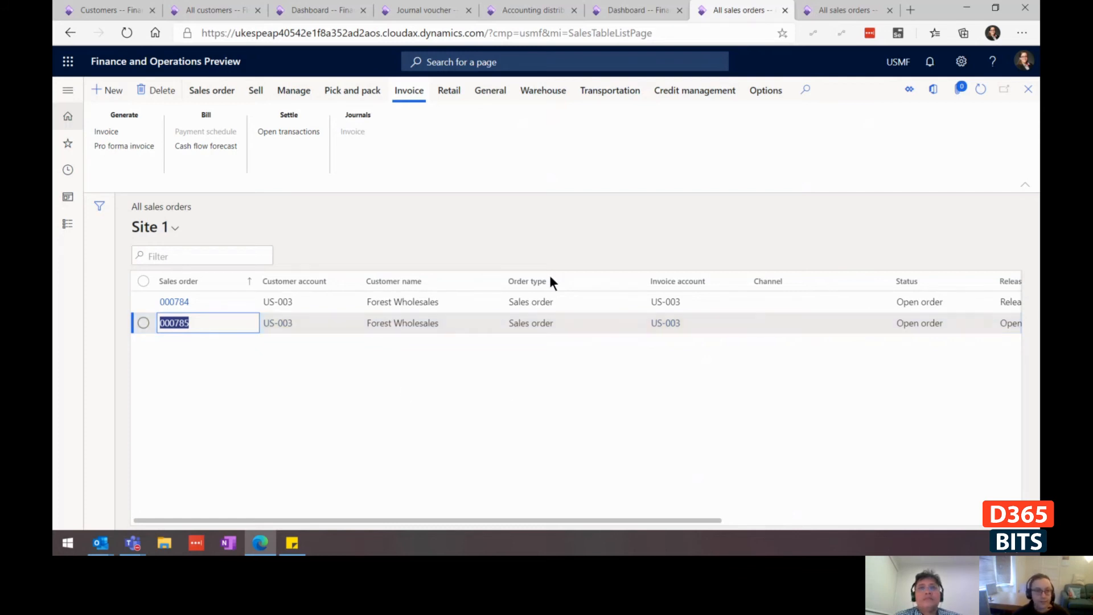
{"action": "left_click", "coordinate": [766, 93]}
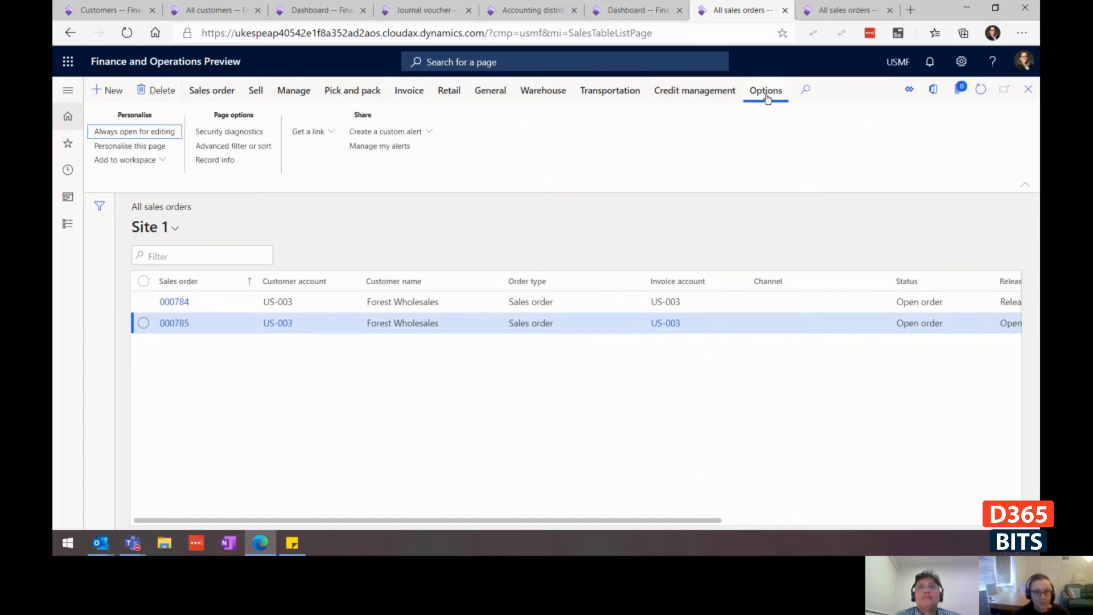
{"action": "left_click", "coordinate": [161, 158]}
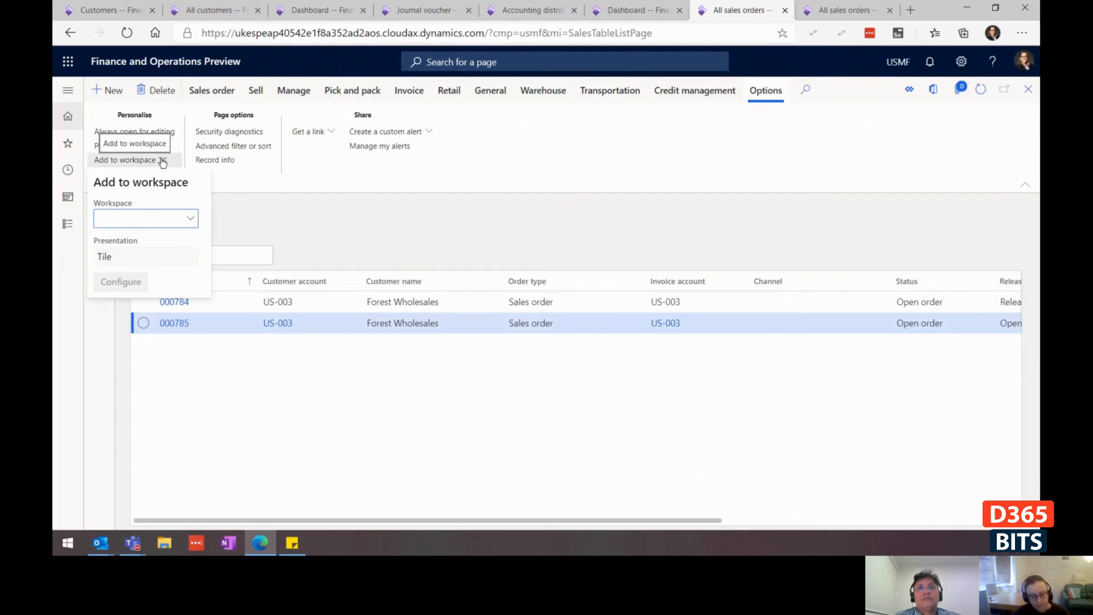
{"action": "type", "text": "CUSTOMER"}
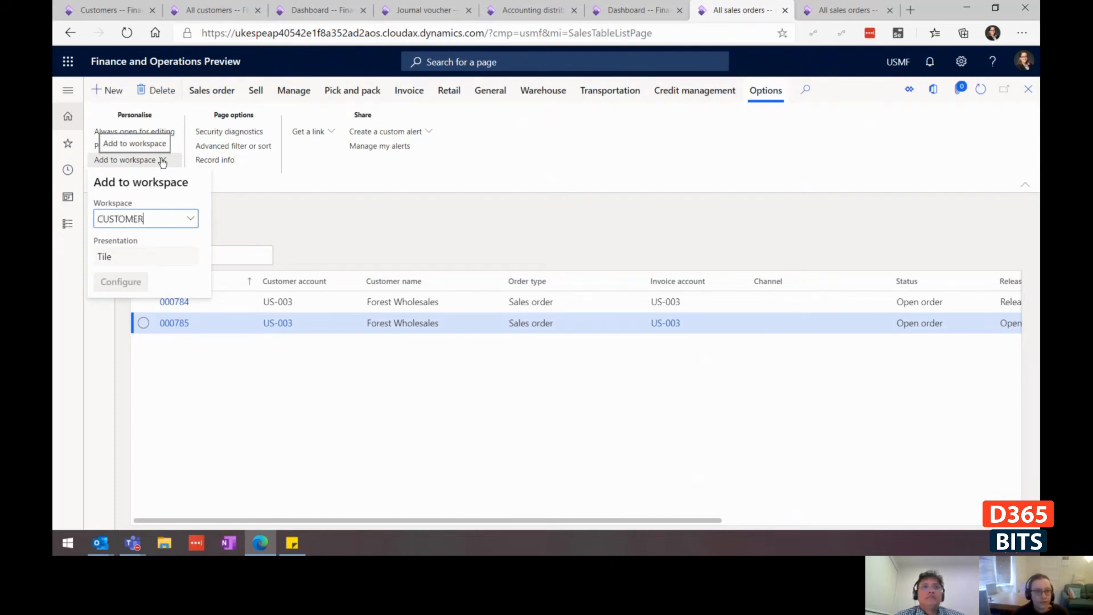
{"action": "left_click", "coordinate": [190, 218]}
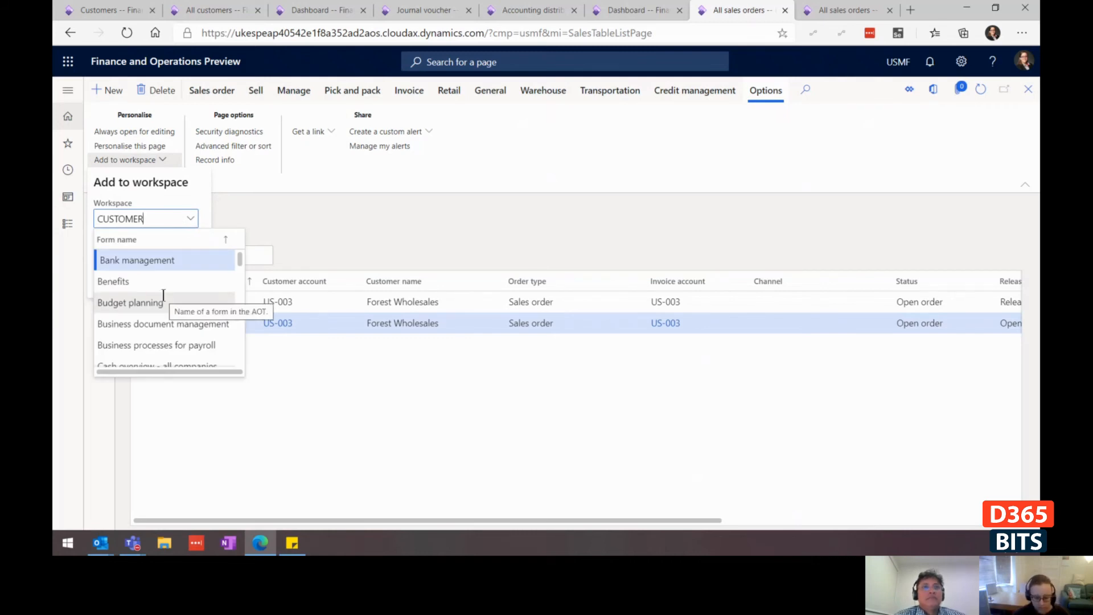
{"action": "type", "text": "IN"}
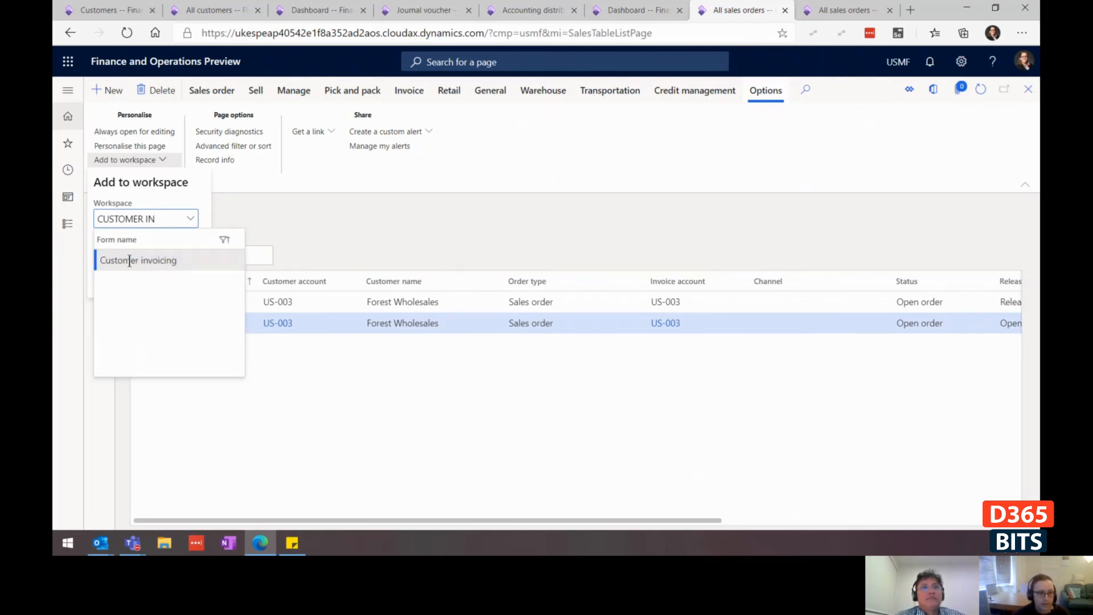
{"action": "left_click", "coordinate": [129, 261]}
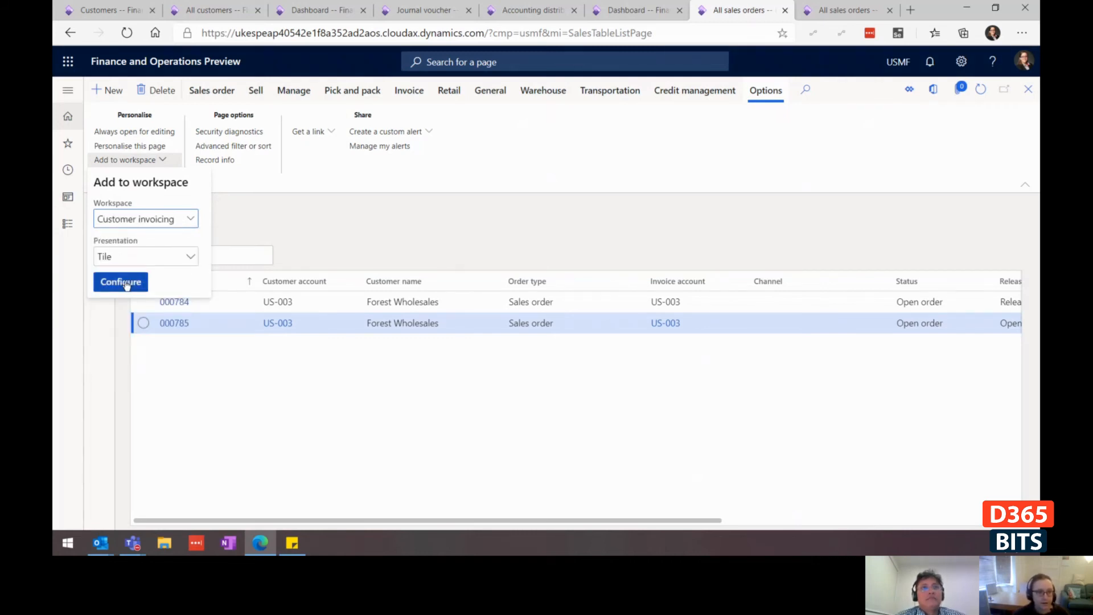
{"action": "left_click", "coordinate": [123, 282]}
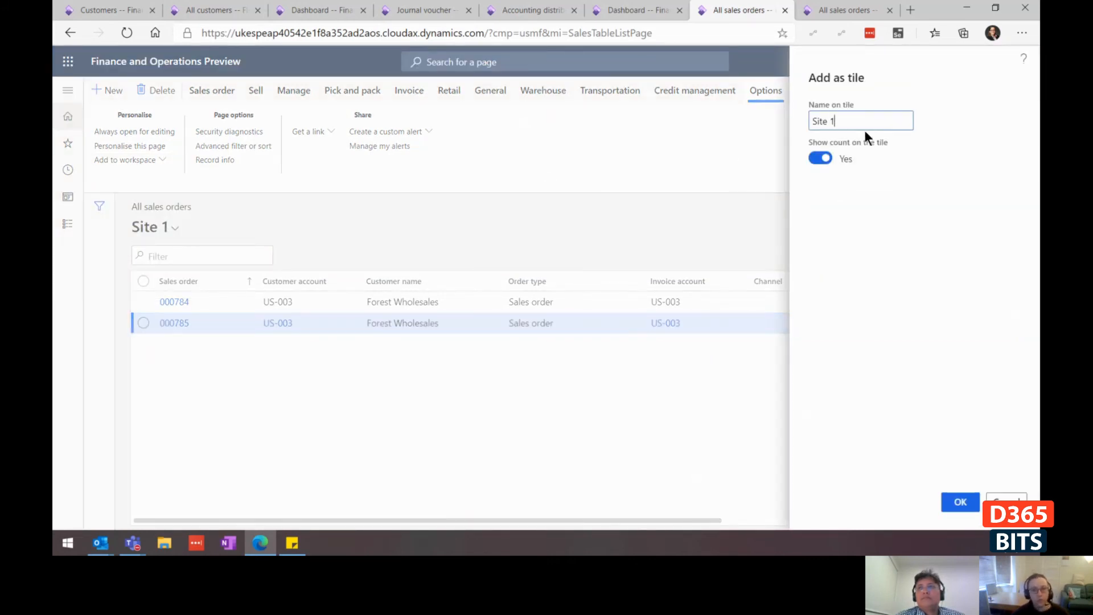
- Name the tile "S0 FOR SITE 1", keep its count shown, and add it to the workspace
{"action": "key", "text": "ctrl+a"}
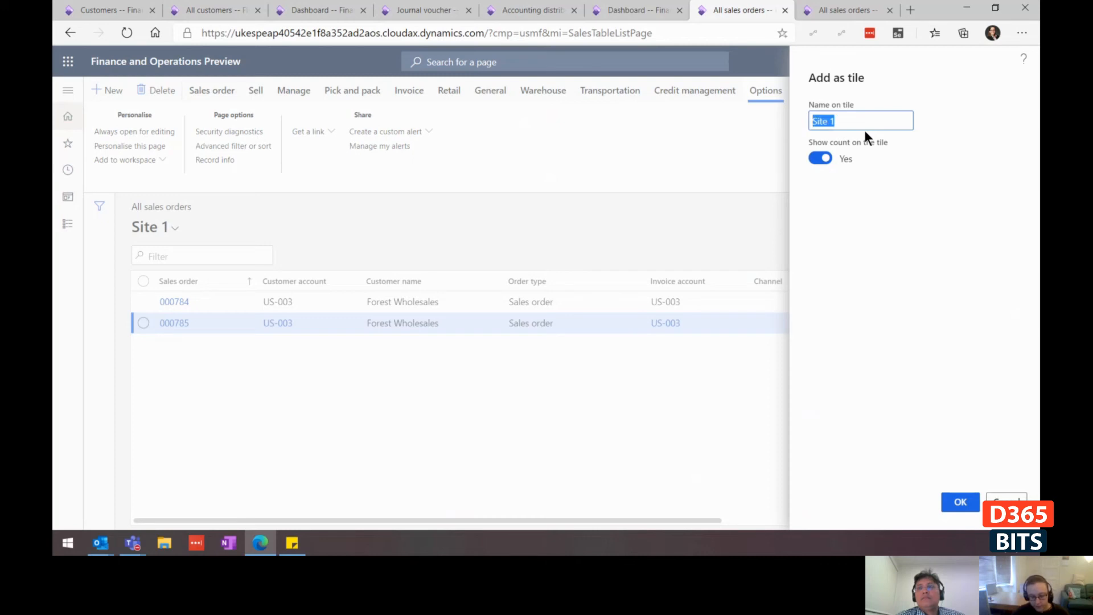
{"action": "type", "text": "sALES o"}
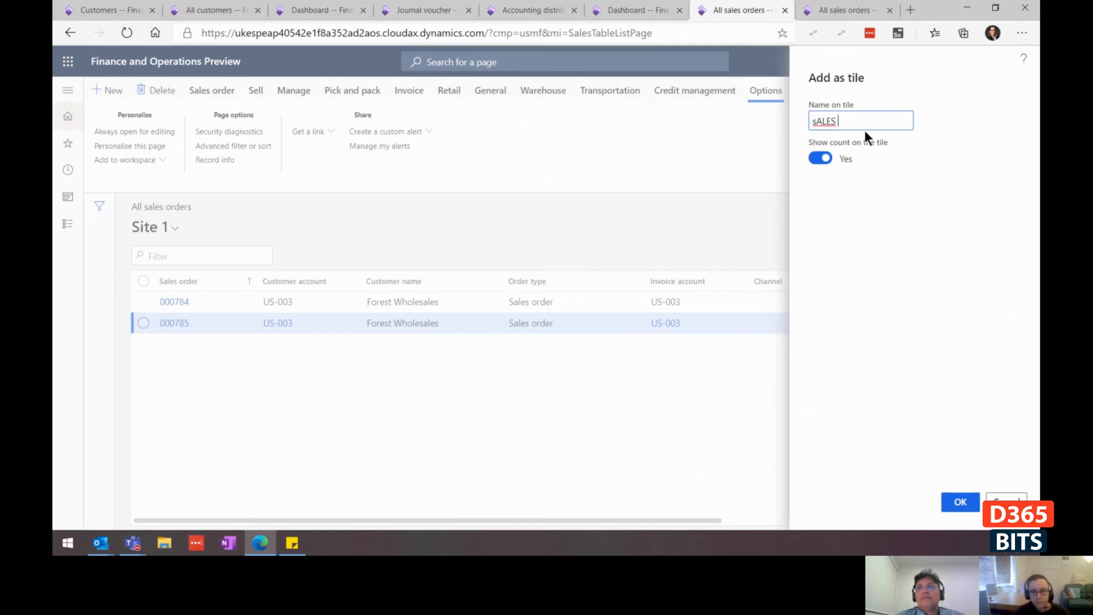
{"action": "key", "text": "ctrl+a"}
{"action": "key", "text": "BackSpace"}
{"action": "type", "text": "So'S"}
{"action": "key", "text": "BackSpace"}
{"action": "key", "text": "BackSpace"}
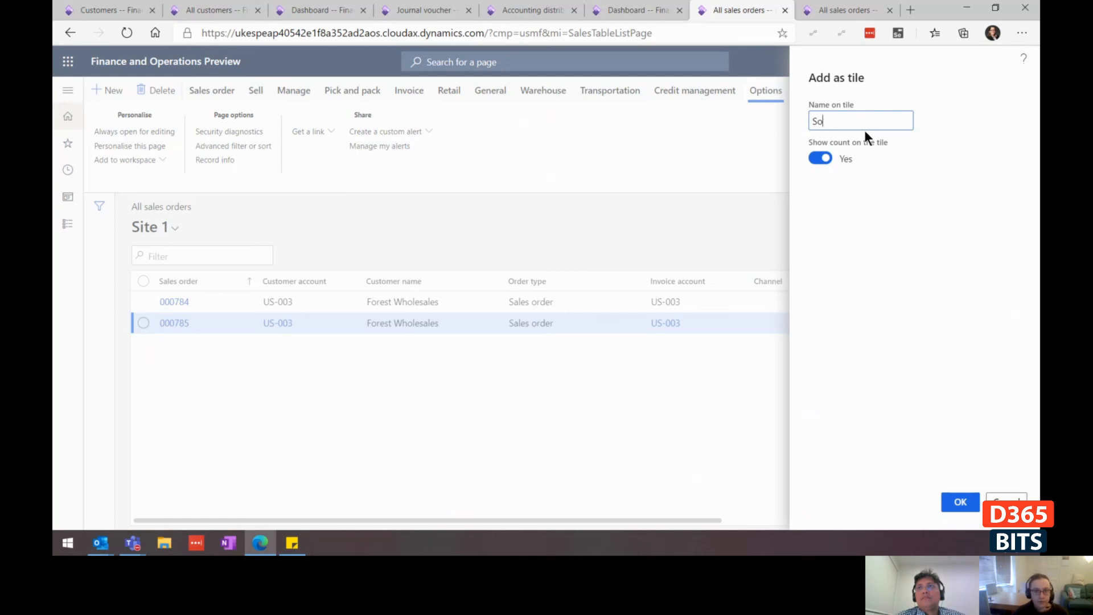
{"action": "type", "text": "FOR SITE 1"}
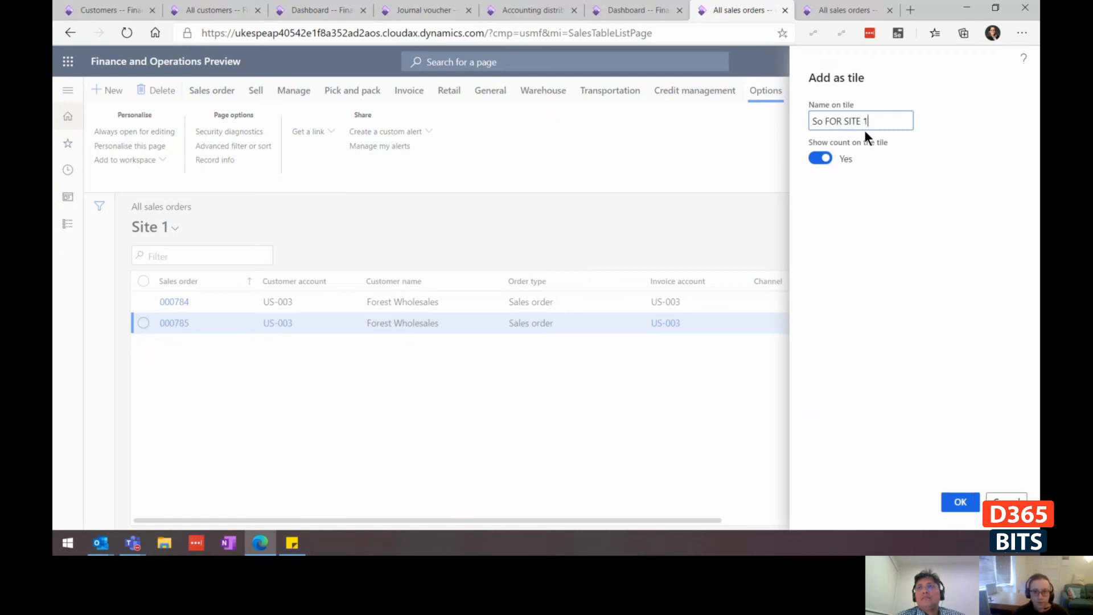
{"action": "left_click", "coordinate": [827, 123]}
{"action": "key", "text": "BackSpace"}
{"action": "type", "text": "O"}
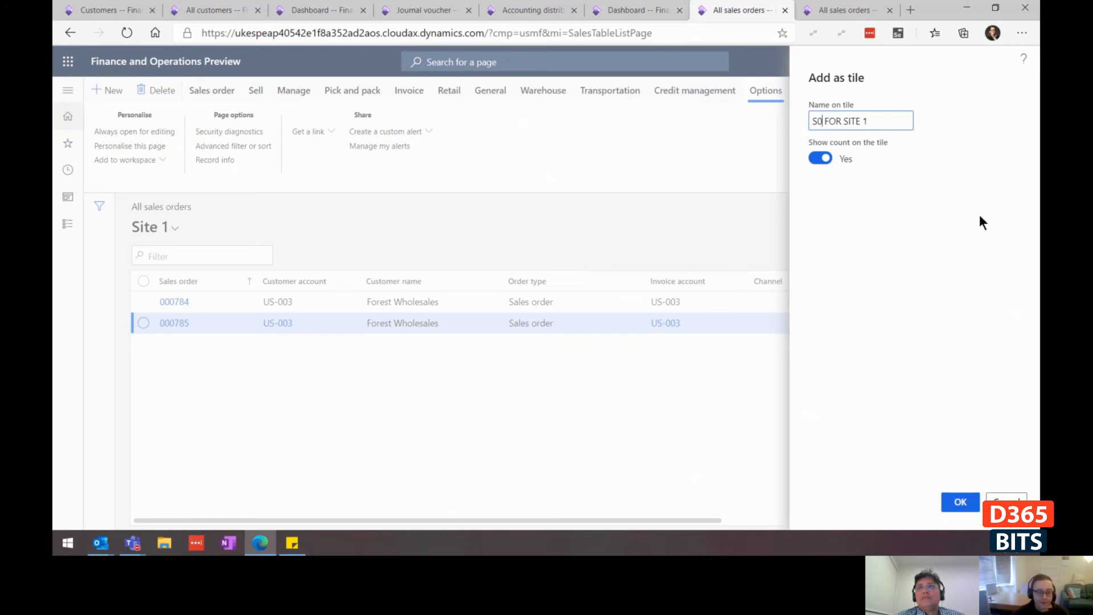
{"action": "left_click", "coordinate": [960, 502]}
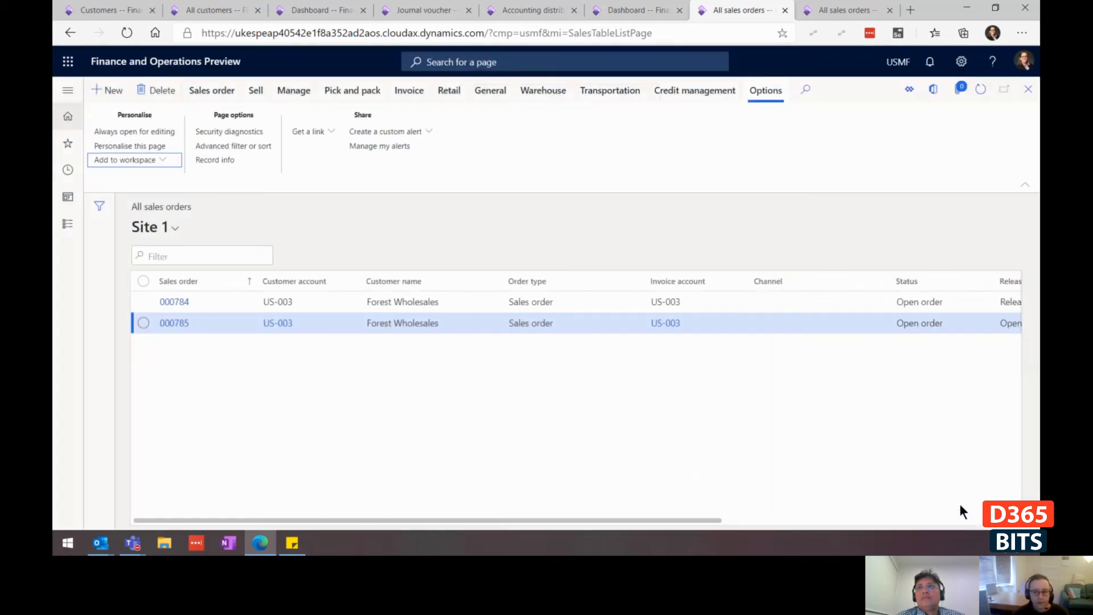
- Go to the Customer invoicing workspace and open the new S0 FOR SITE 1 tile
{"action": "left_click", "coordinate": [67, 90]}
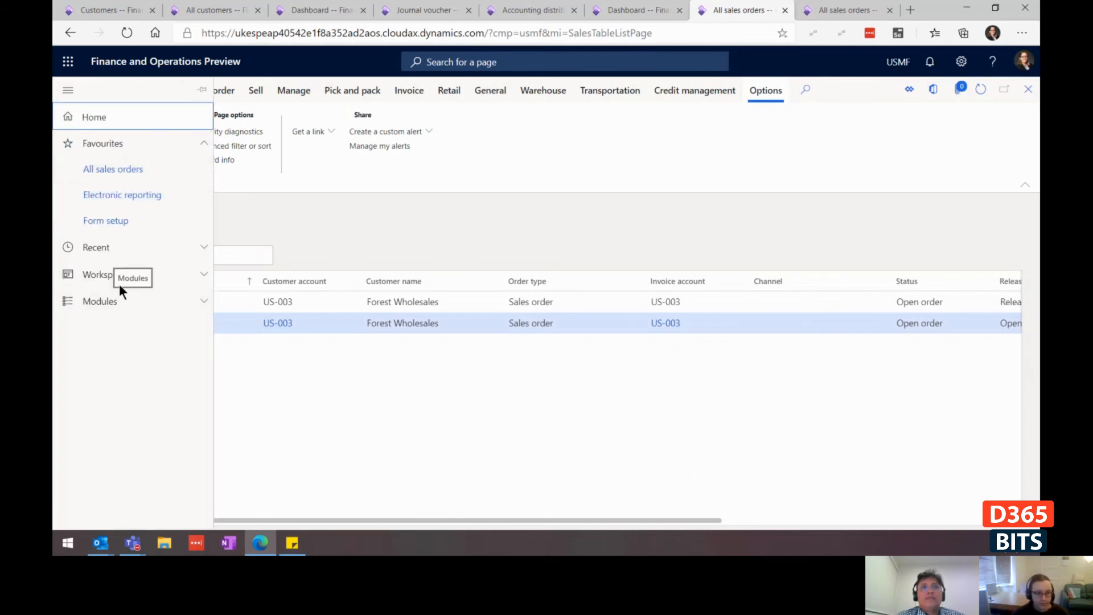
{"action": "left_click", "coordinate": [100, 297]}
{"action": "scroll", "coordinate": [146, 372], "scroll_direction": "down", "scroll_amount": 15}
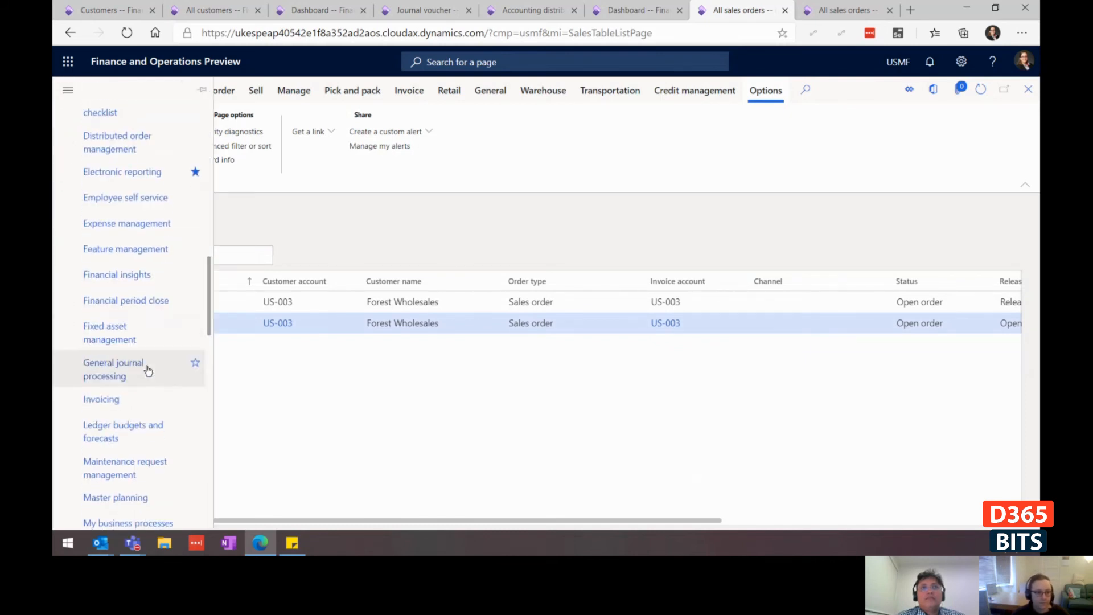
{"action": "scroll", "coordinate": [148, 370], "scroll_direction": "up", "scroll_amount": 3}
{"action": "left_click", "coordinate": [117, 344]}
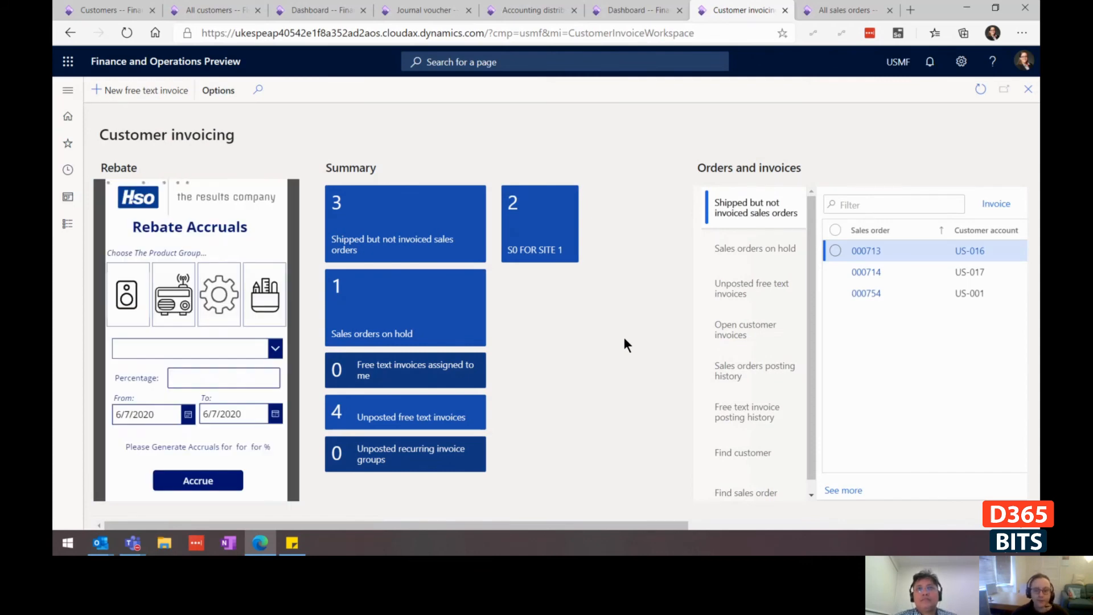
{"action": "left_click", "coordinate": [558, 241]}
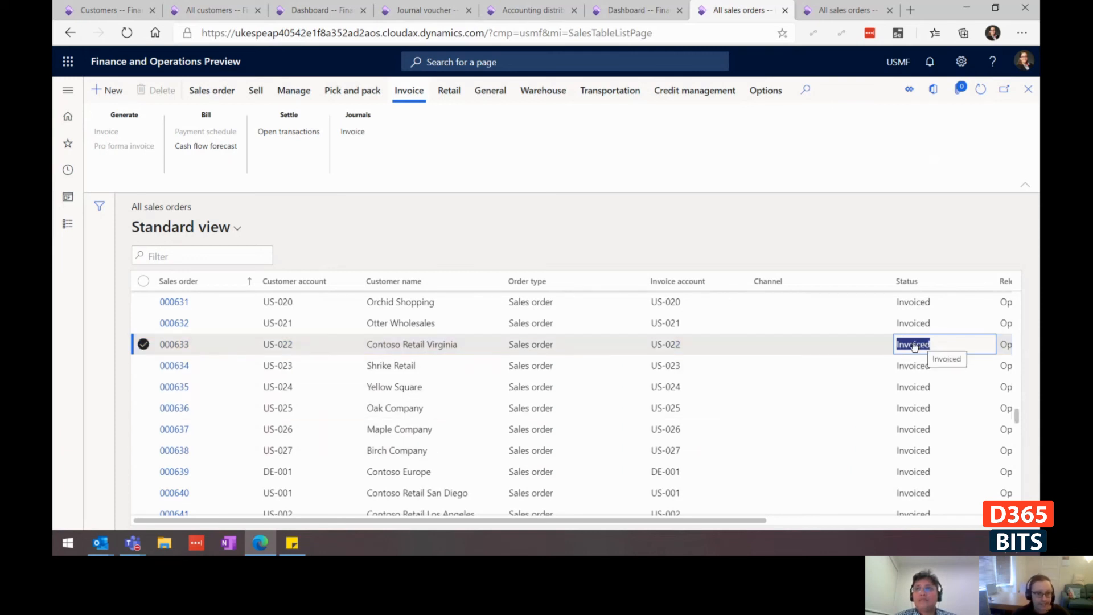
- Review the actions available for the invoiced Contoso Retail Virginia sales order and open its invoice journal
{"action": "left_click", "coordinate": [255, 96]}
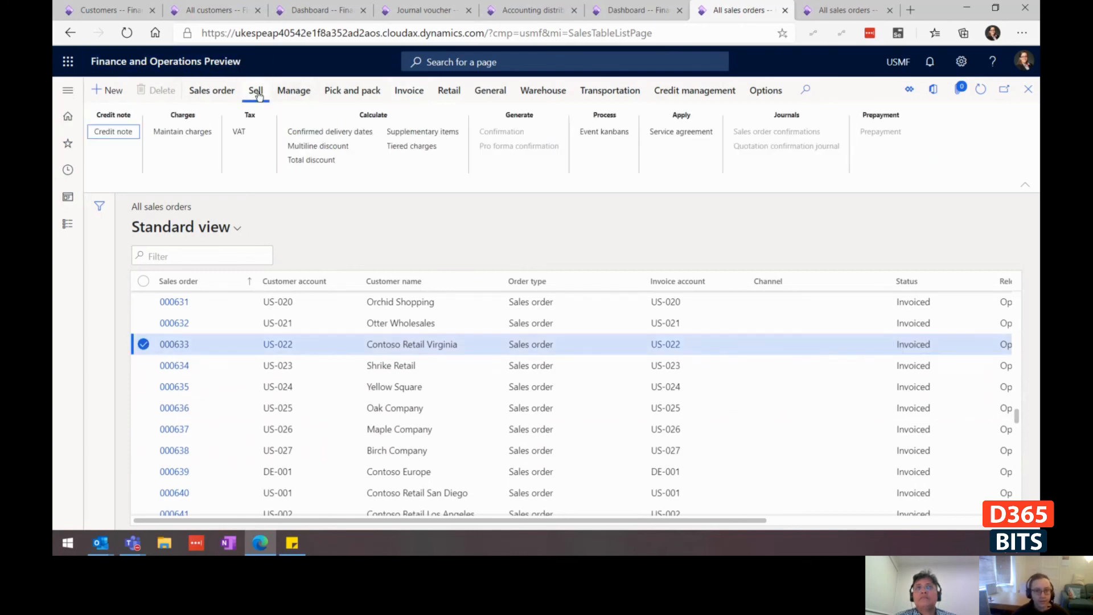
{"action": "left_click", "coordinate": [450, 96]}
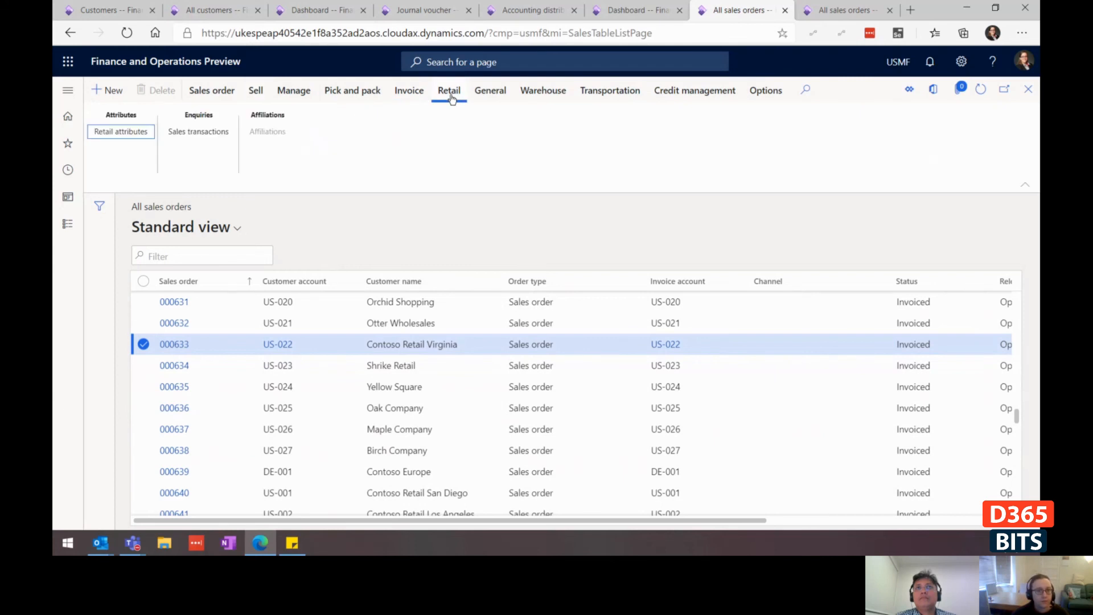
{"action": "left_click", "coordinate": [357, 93]}
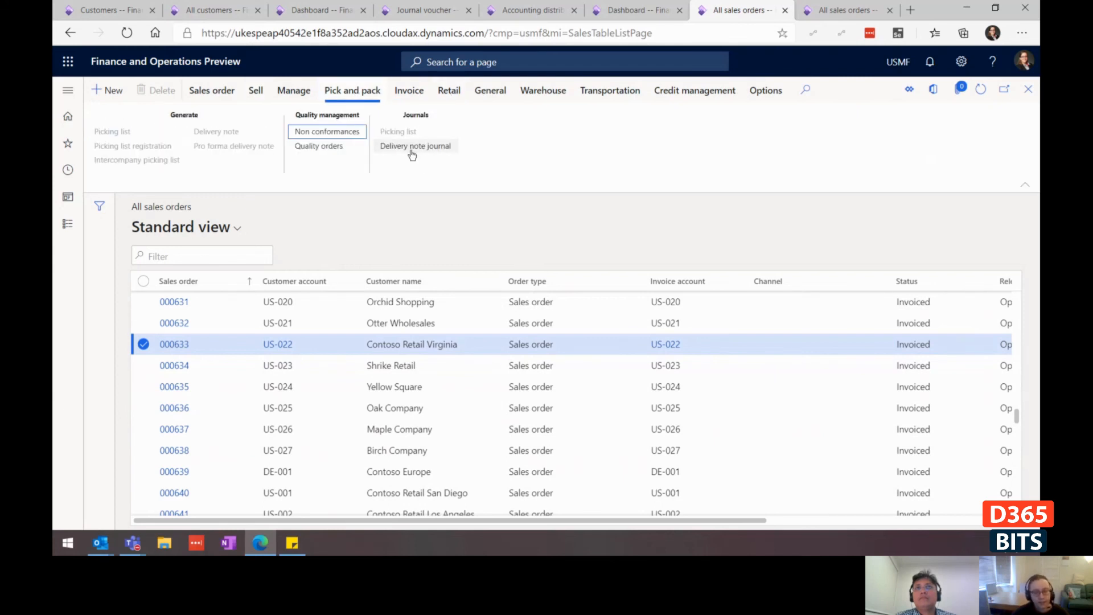
{"action": "left_click", "coordinate": [409, 97]}
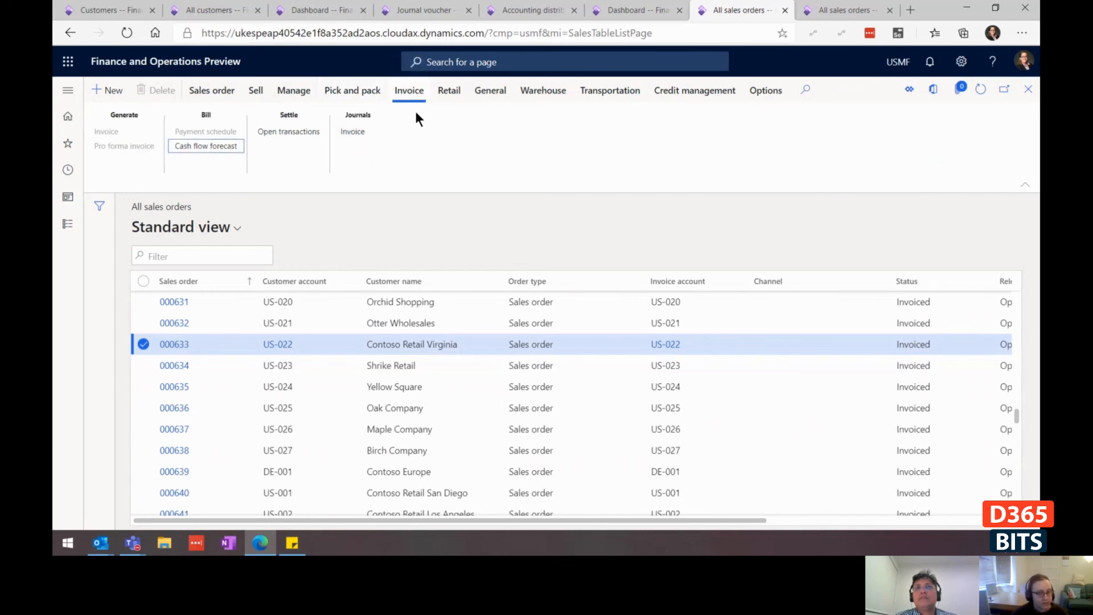
{"action": "left_click", "coordinate": [356, 136]}
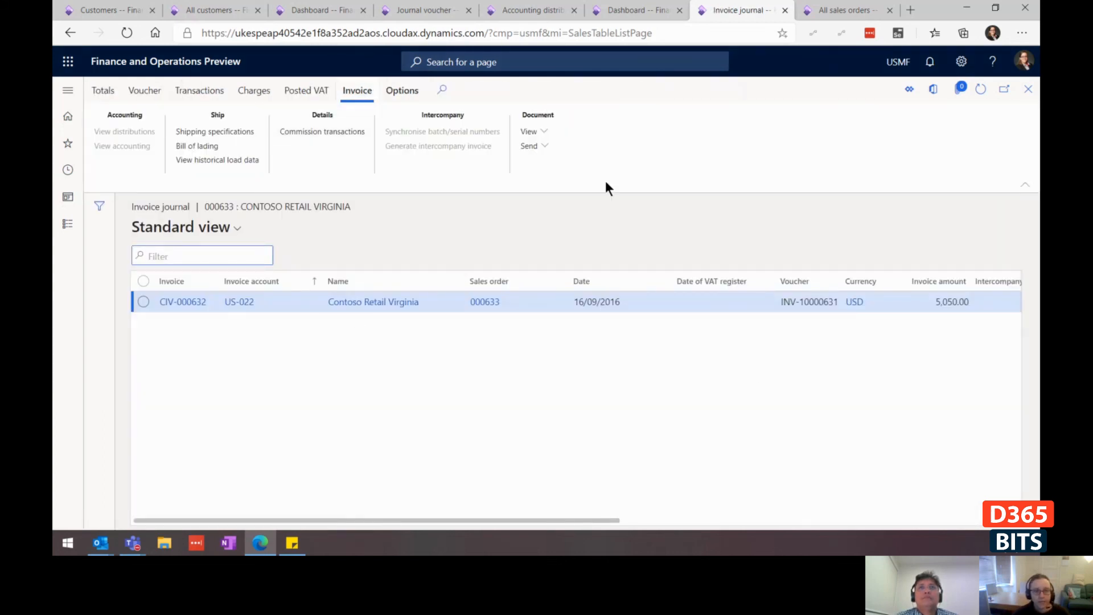
- Examine the document viewing options for the Contoso Retail Virginia invoice, including Original preview and Use print management
{"action": "left_click", "coordinate": [544, 128]}
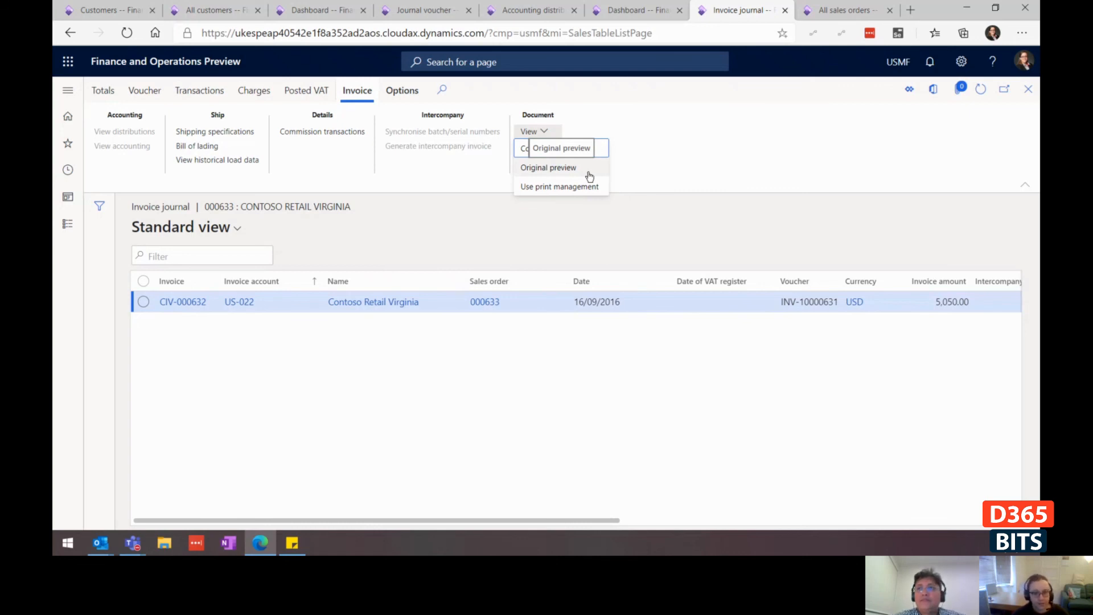
{"action": "left_click", "coordinate": [721, 180]}
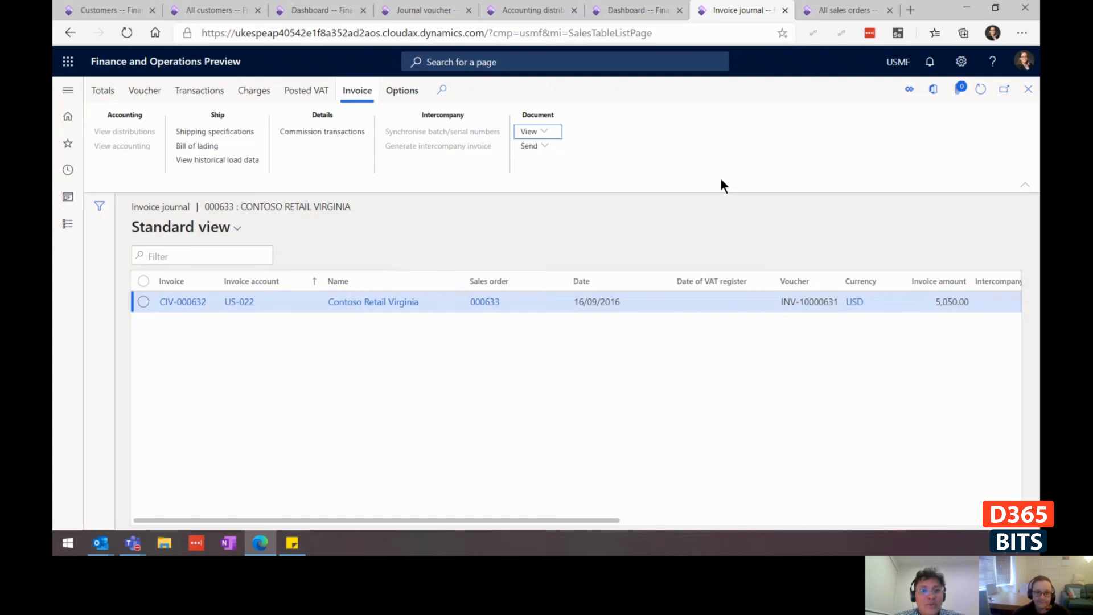
{"action": "mouse_move", "coordinate": [558, 15]}
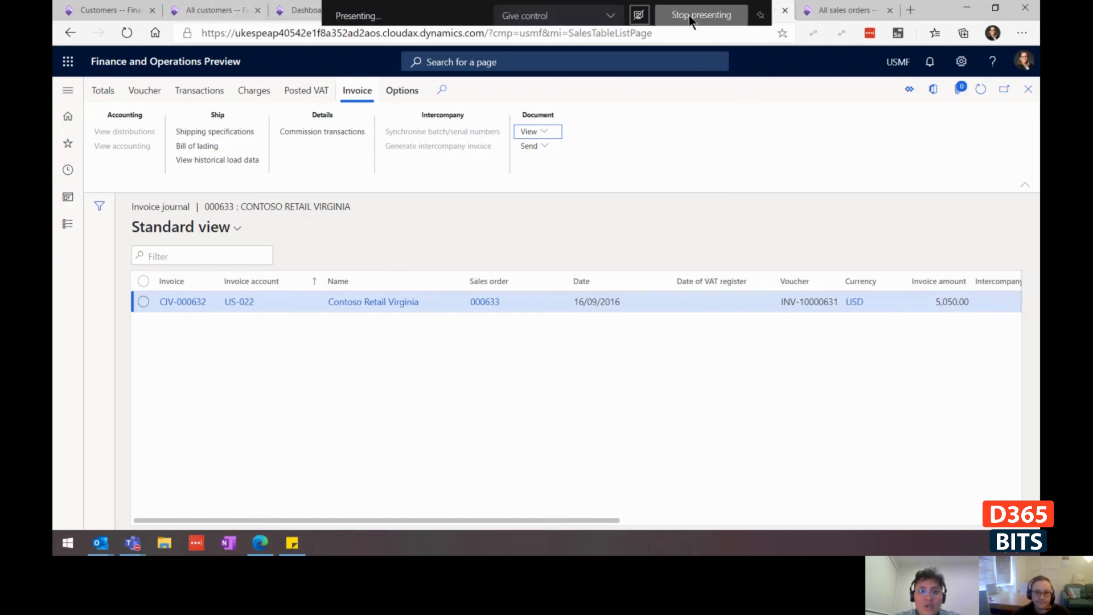